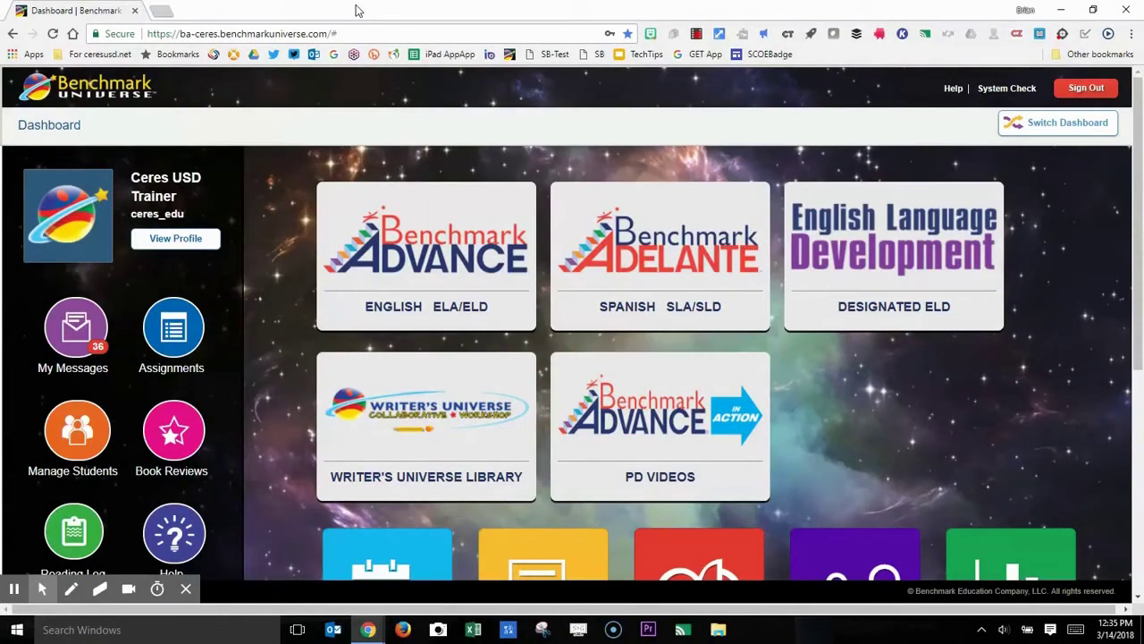
Open the Benchmark Advance library and filter its resources to Grade 6, Unit 4, Small Group.
left_click(398, 274)
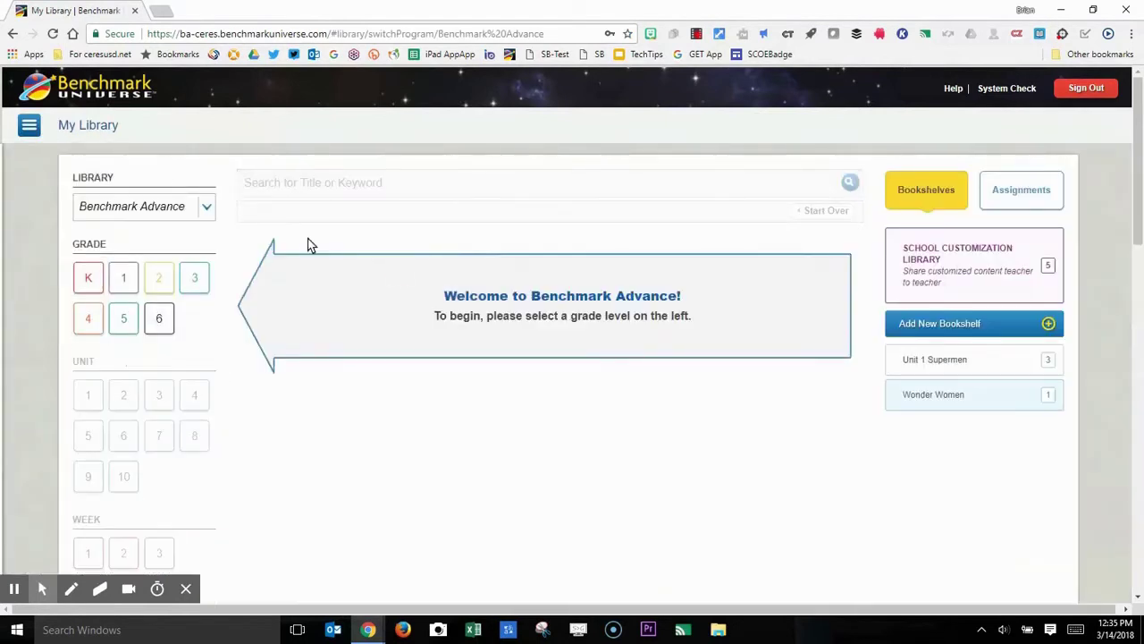
left_click(162, 318)
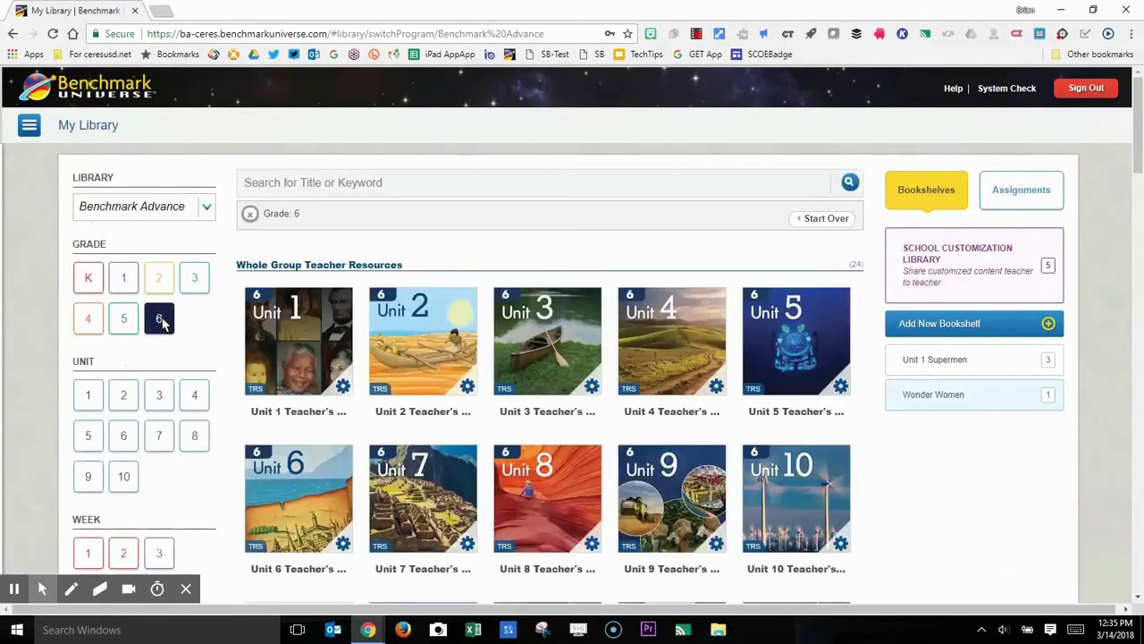
left_click(200, 396)
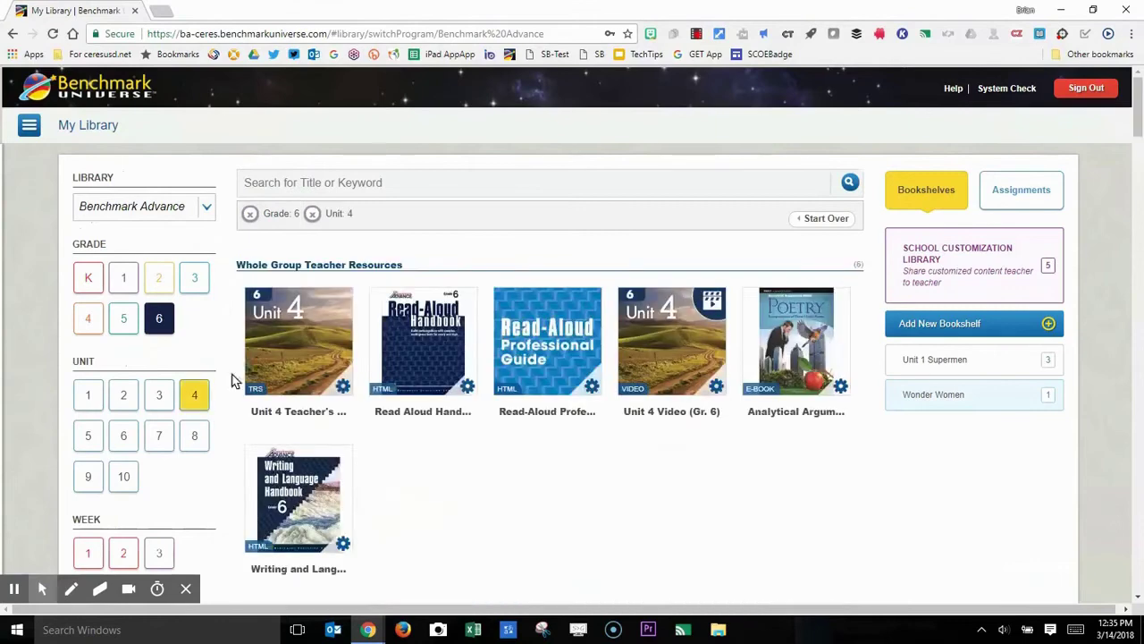
scroll(153, 412, "down", 2)
scroll(154, 412, "down", 3)
left_click(166, 366)
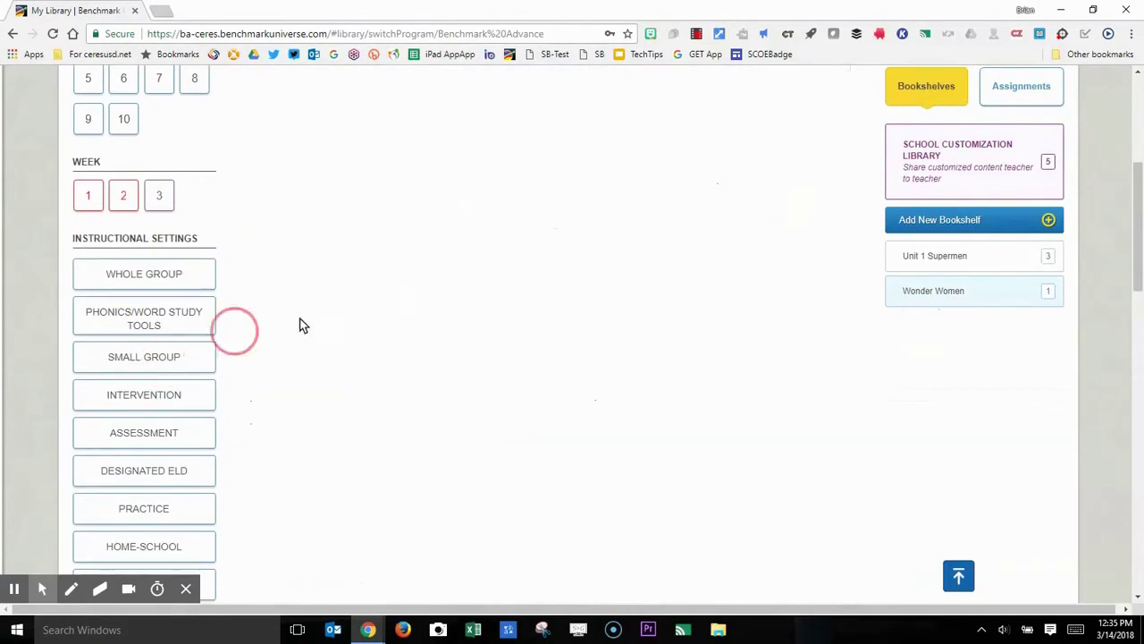
scroll(352, 318, "up", 5)
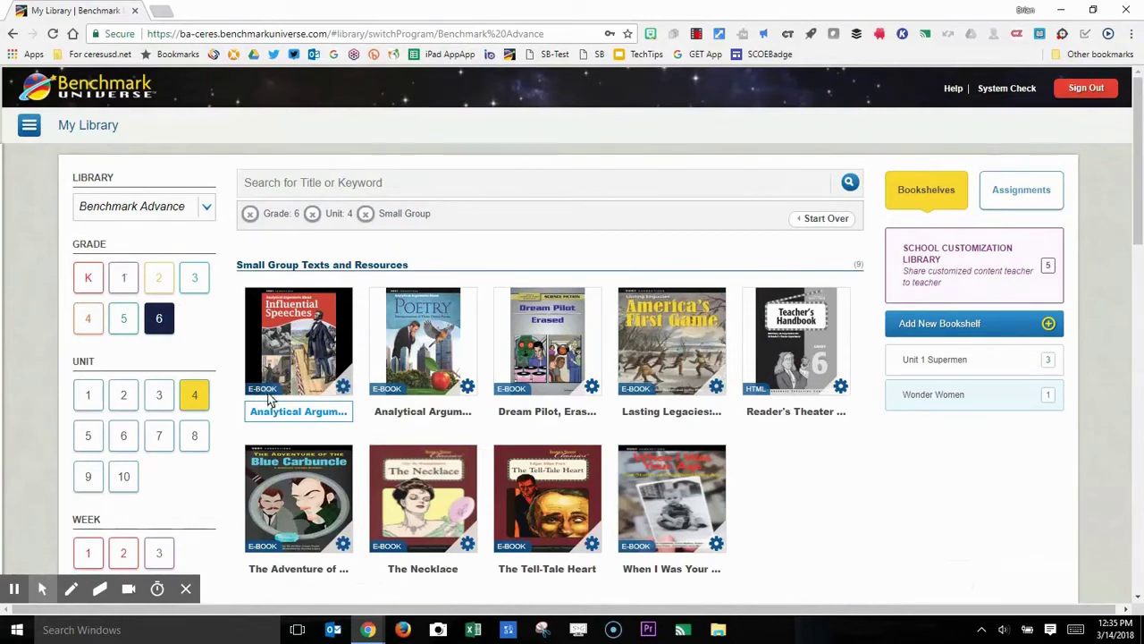
Open the Influential Speeches e-book and create a customization named "034 Influential Speeches".
left_click(344, 387)
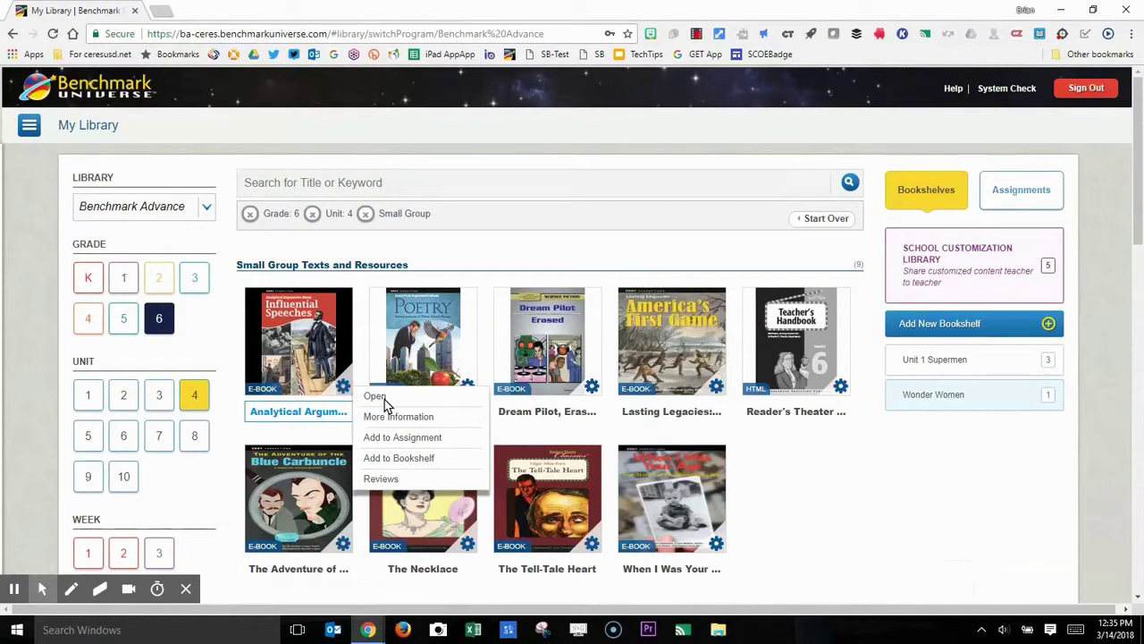
left_click(377, 397)
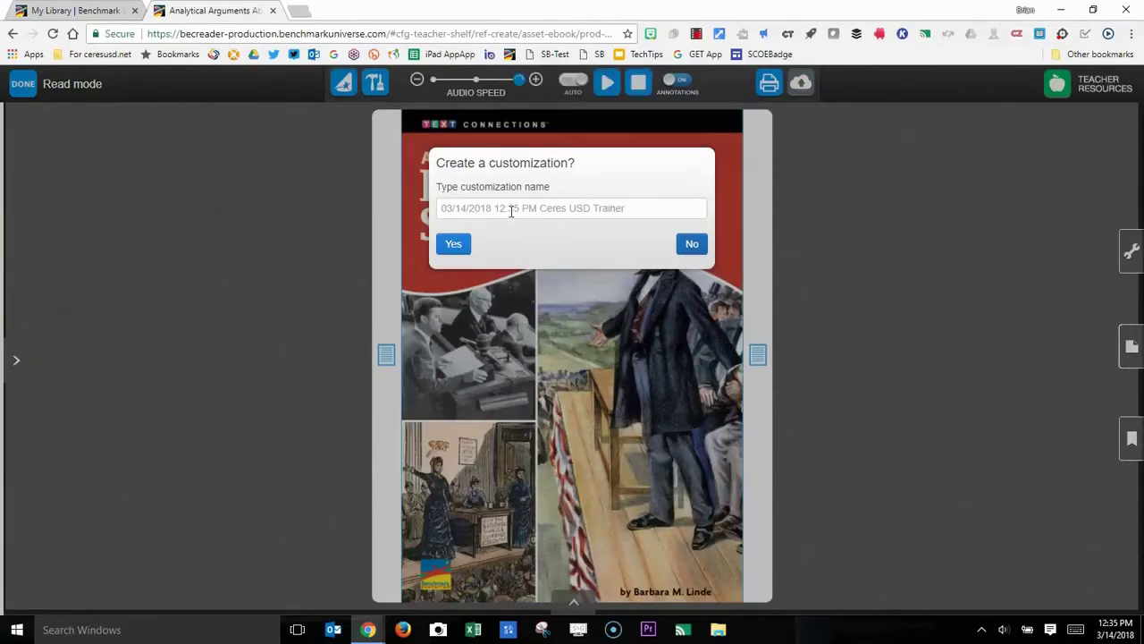
left_click(511, 211)
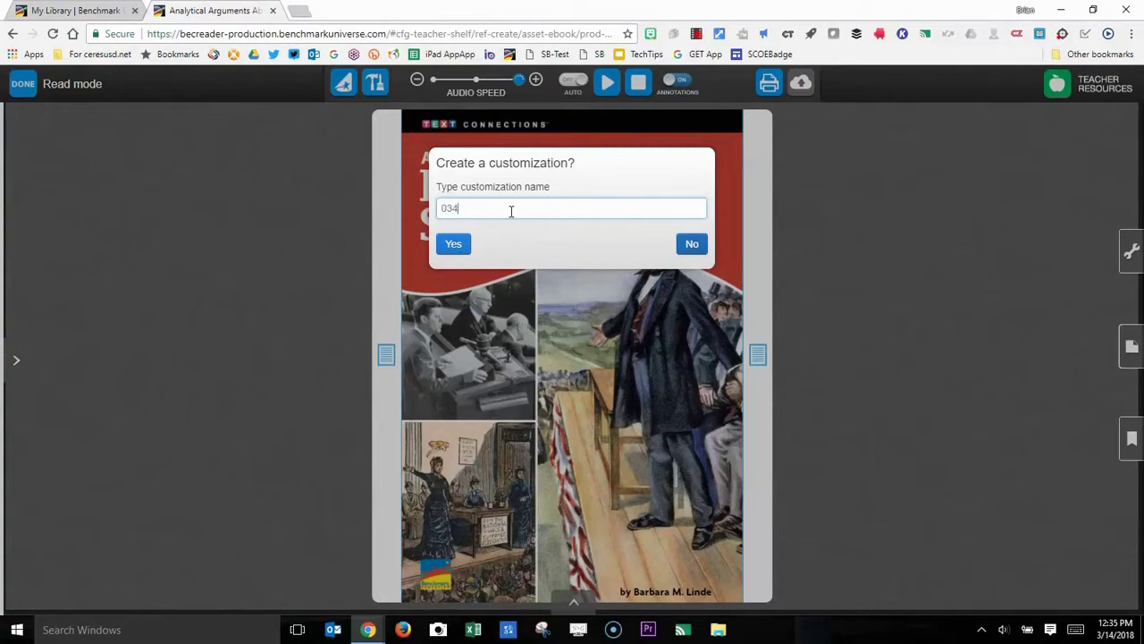
type("034 Influential Speeches")
left_click(454, 244)
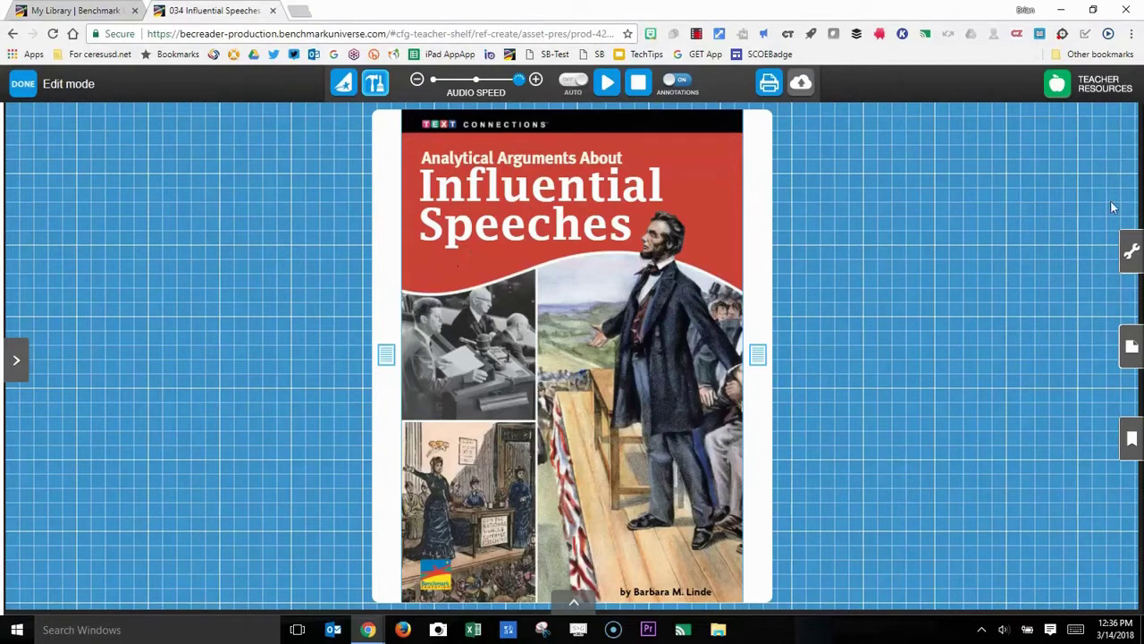
Show the e-book's annotation tools and turn to pages 2 and 3, Lincoln Speaks to a Divided Nation.
left_click(1132, 256)
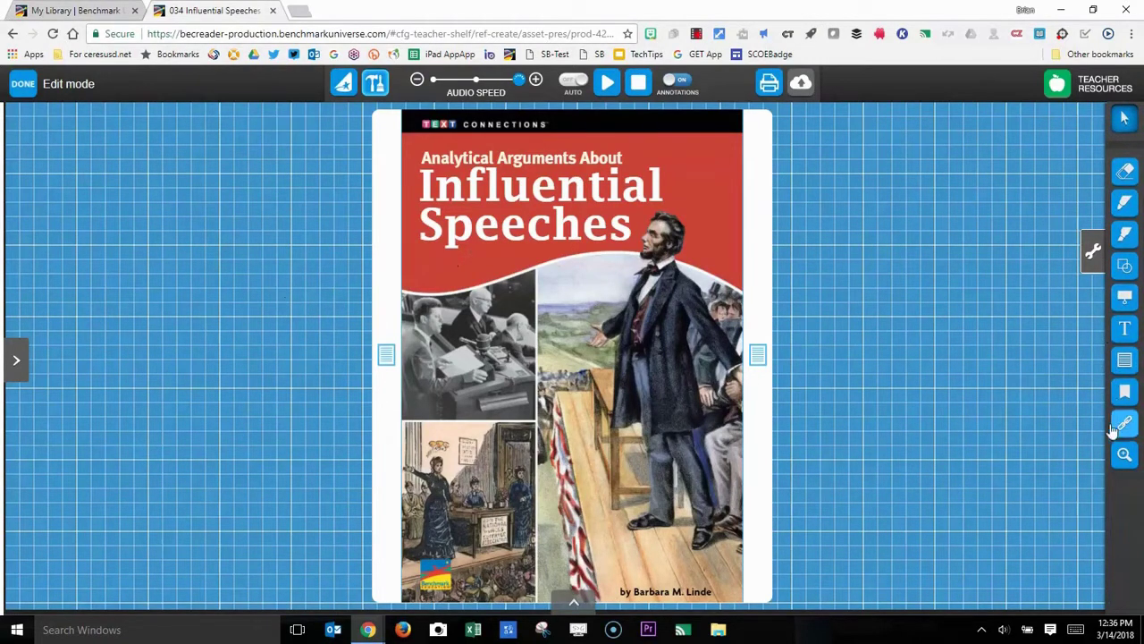
left_click(722, 584)
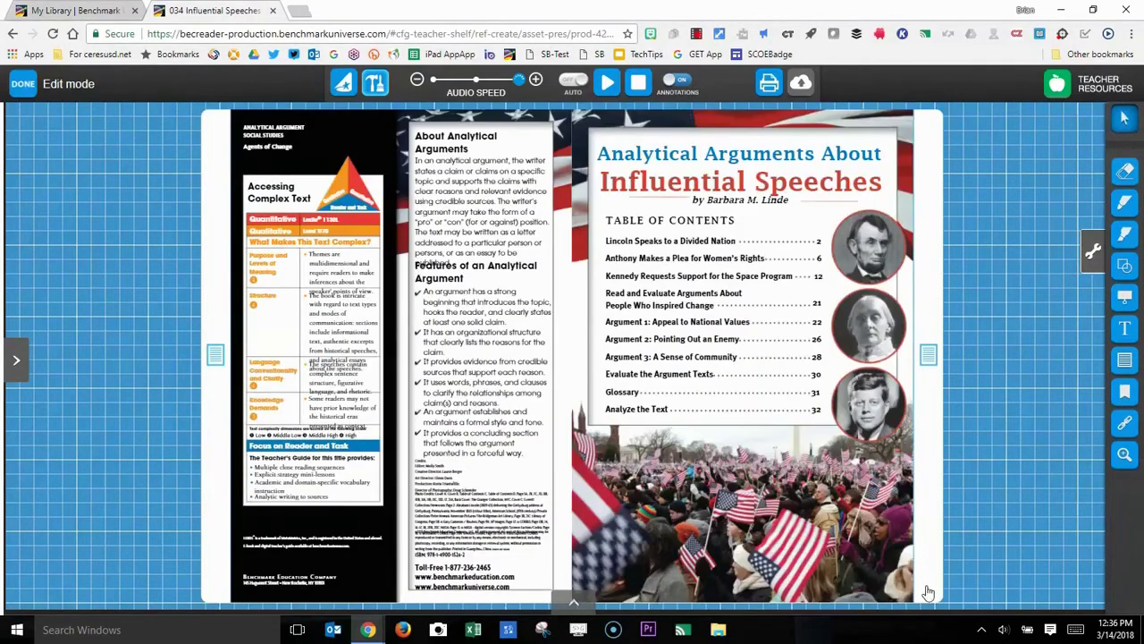
left_click(929, 357)
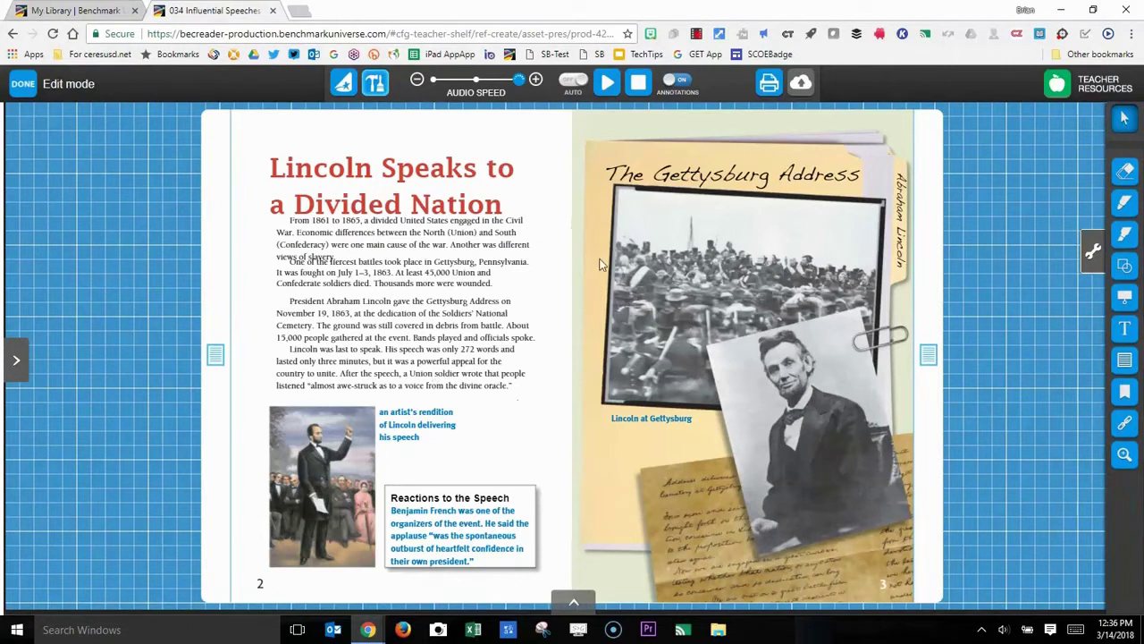
Open the e-book's Text Evidence Question Card from the teacher resources.
left_click(1080, 90)
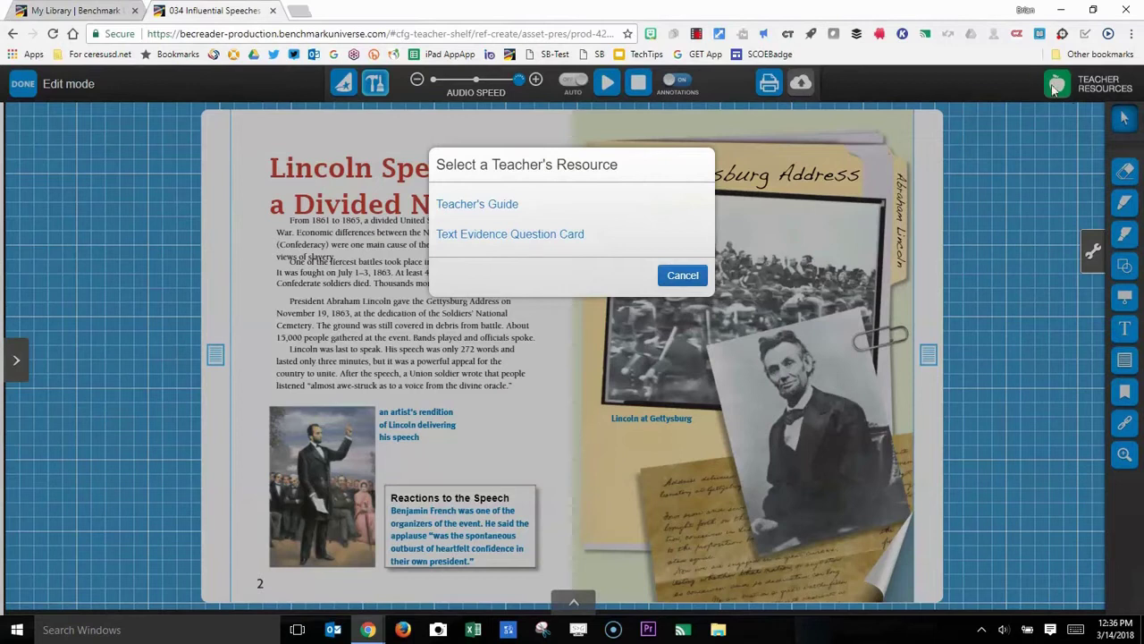
left_click(491, 237)
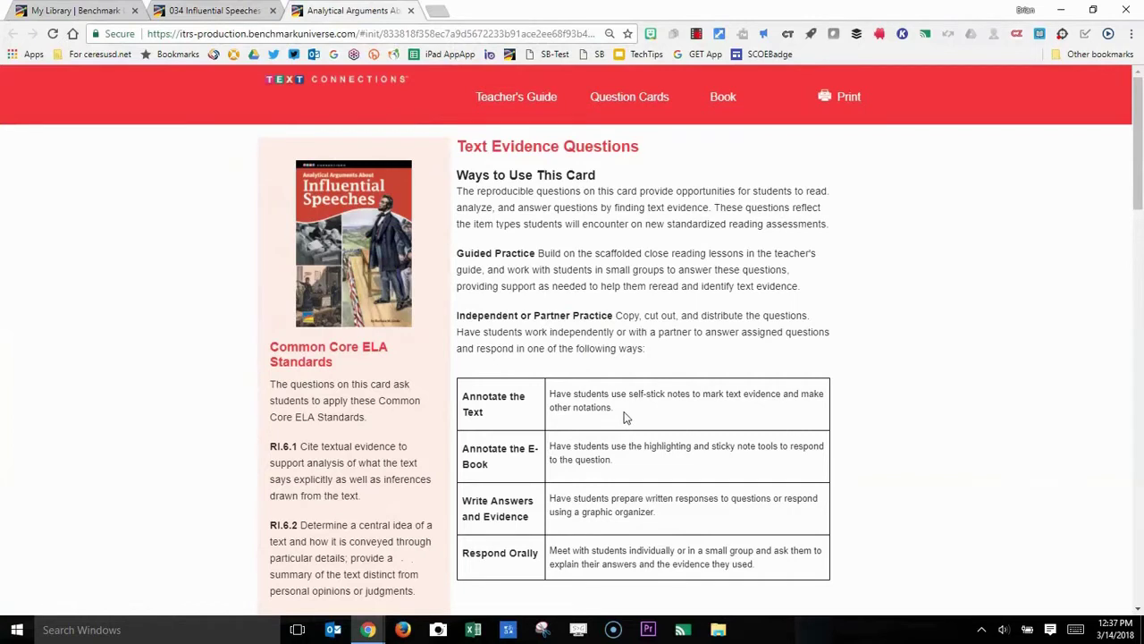
Copy the Support and Explain Ideas question text from the first question card.
scroll(624, 417, "down", 7)
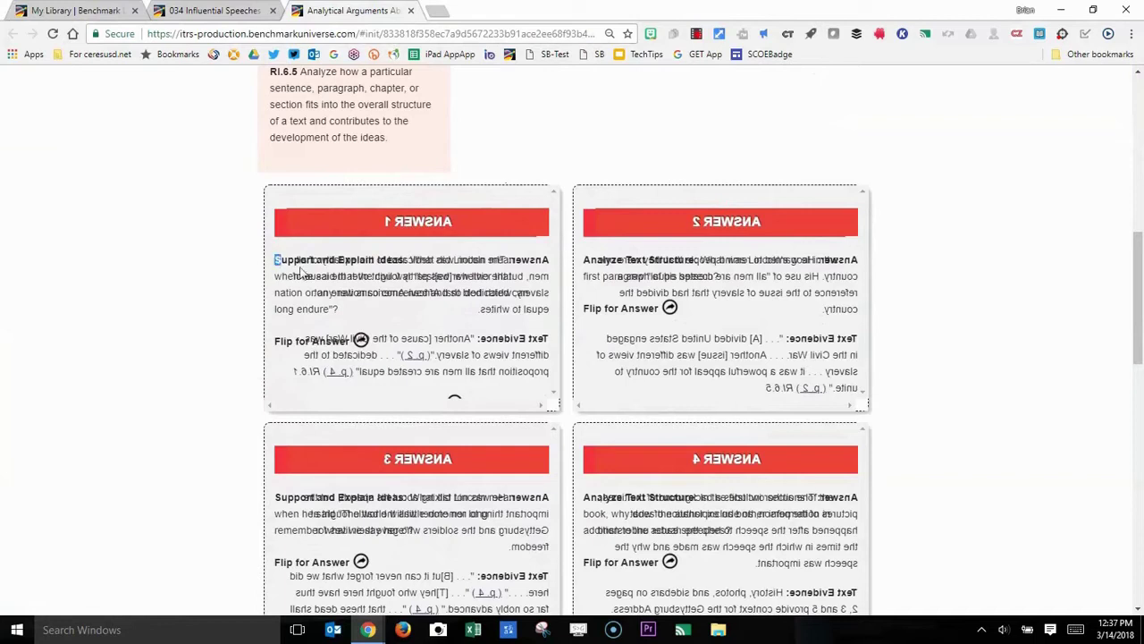
left_click_drag(274, 256, 350, 310)
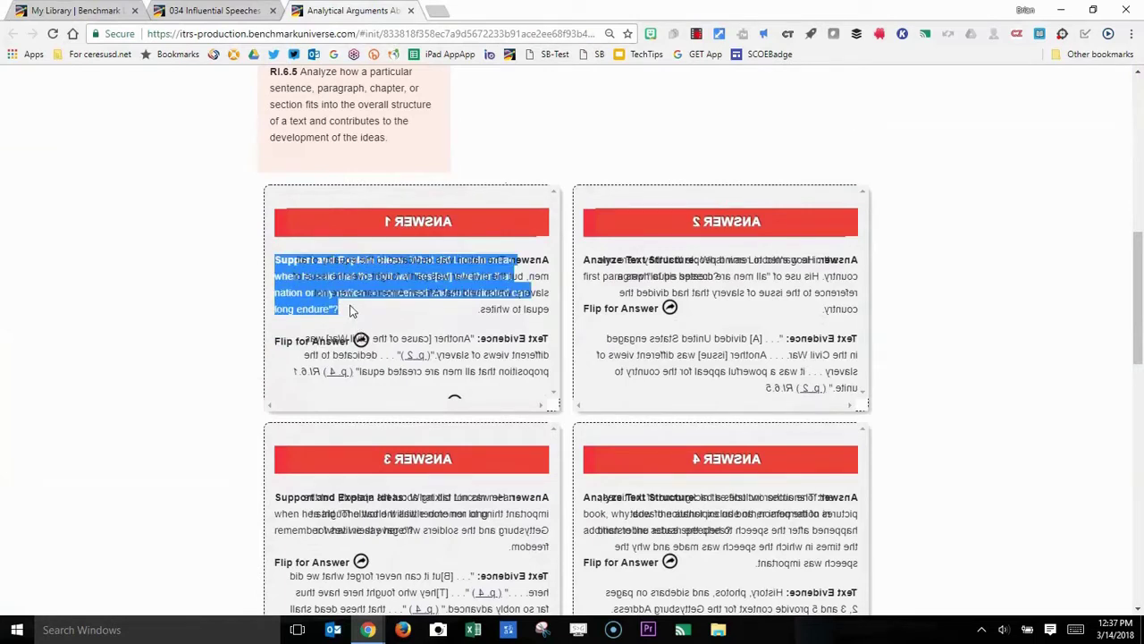
right_click(302, 281)
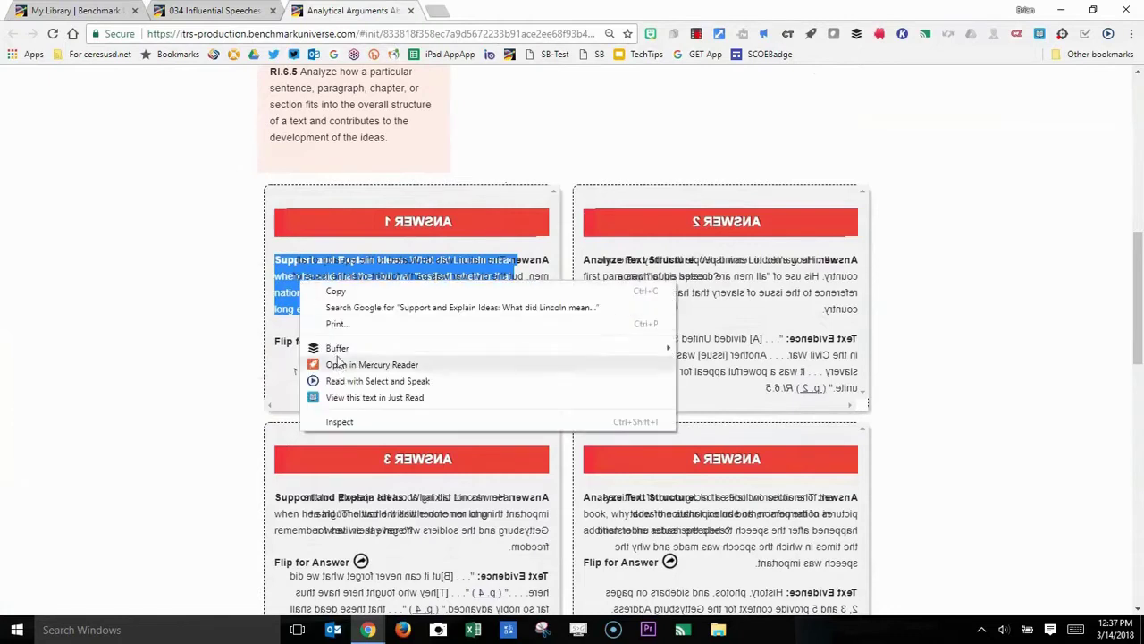
left_click(335, 292)
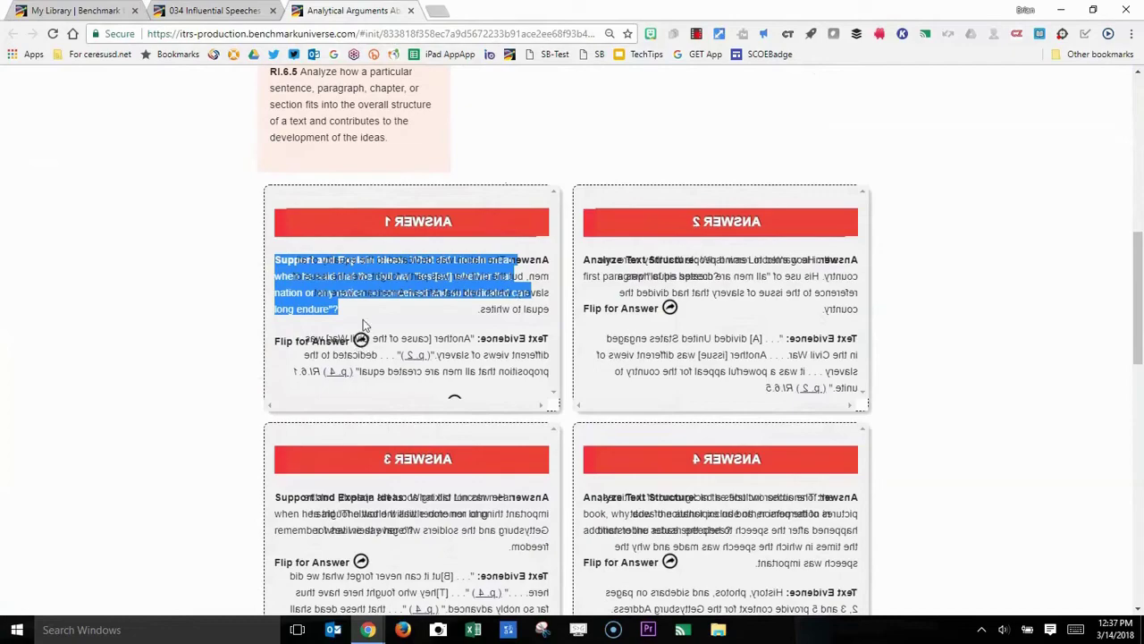
Look through the question cards, flipping Question 7 to its answer and back to the question.
scroll(487, 357, "down", 3)
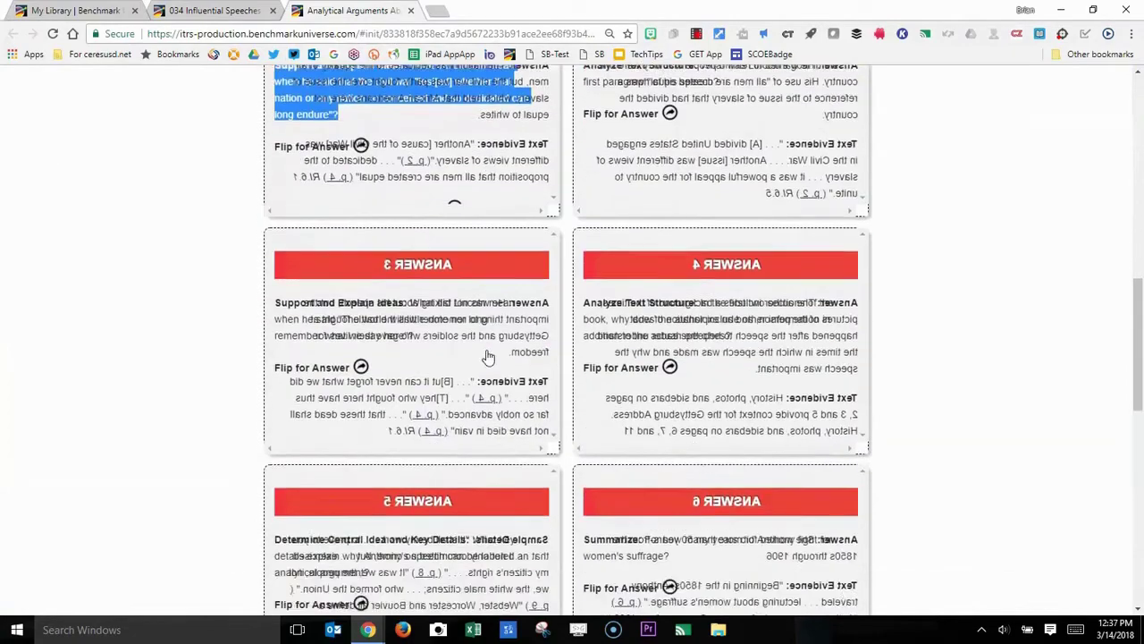
scroll(487, 356, "down", 2)
scroll(481, 345, "up", 3)
scroll(481, 345, "down", 7)
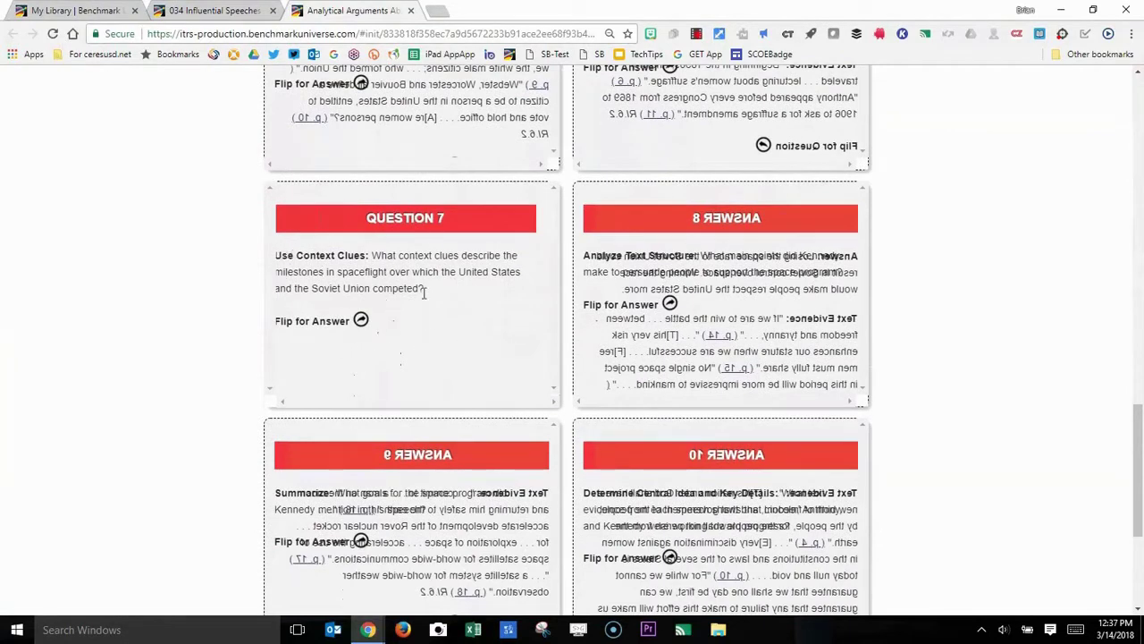
left_click(364, 324)
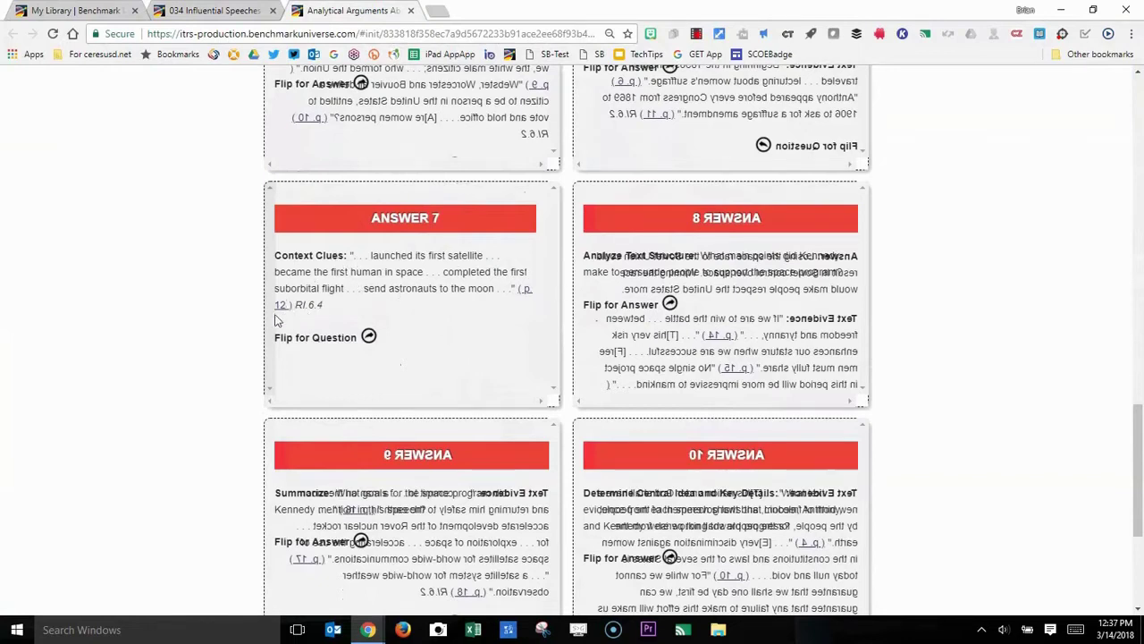
left_click(367, 336)
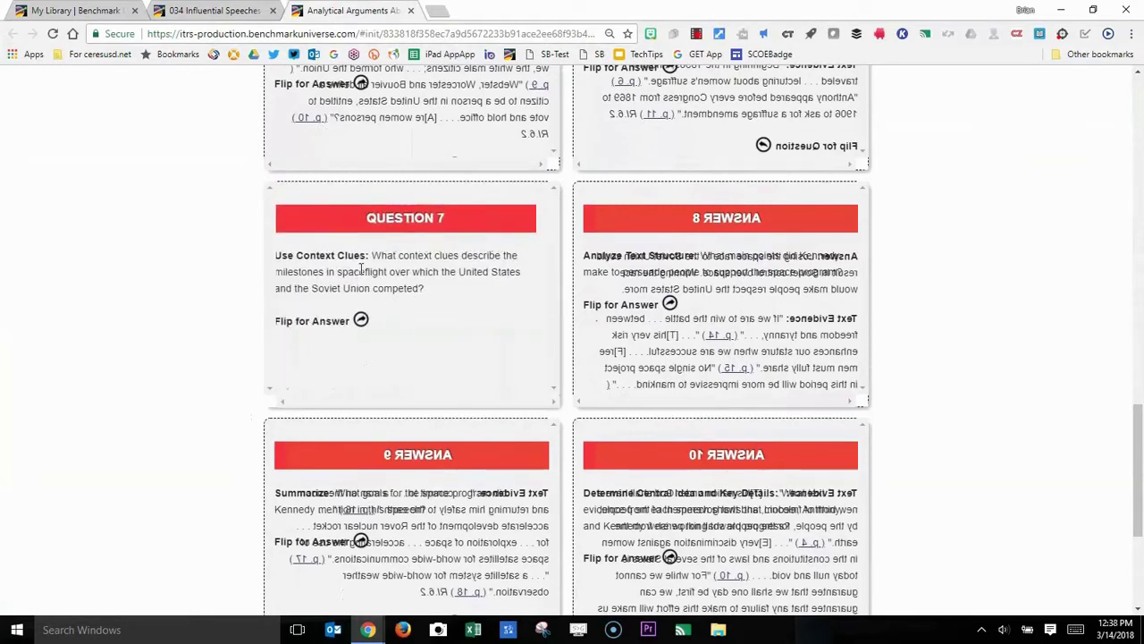
Flip the first card to read its answer and text evidence, and flip it back to the question.
scroll(360, 268, "up", 9)
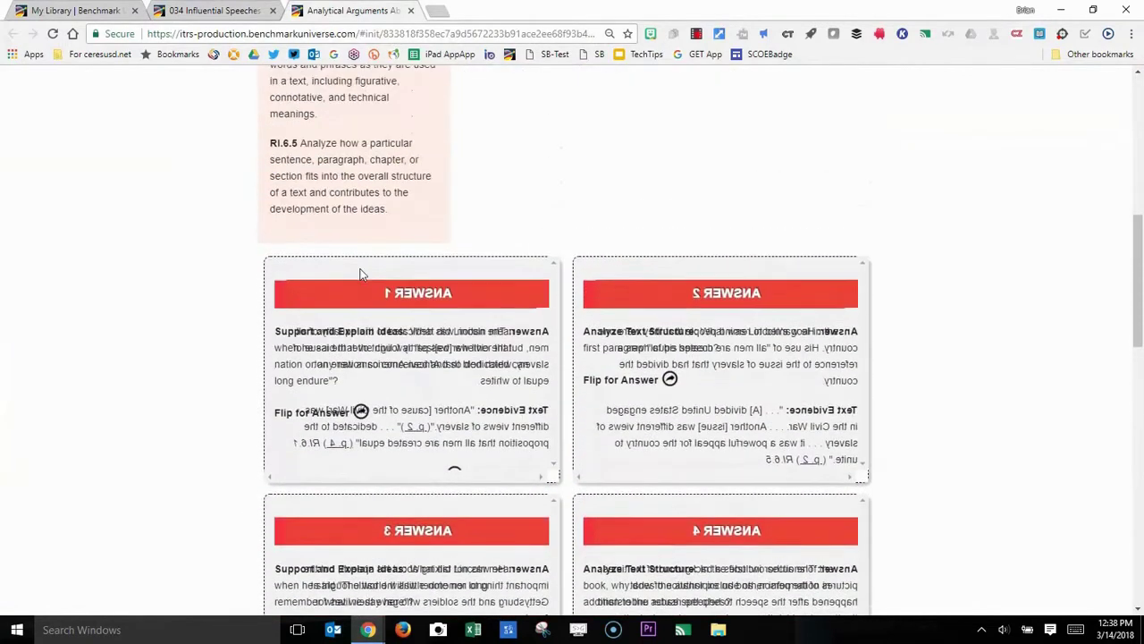
scroll(361, 274, "down", 1)
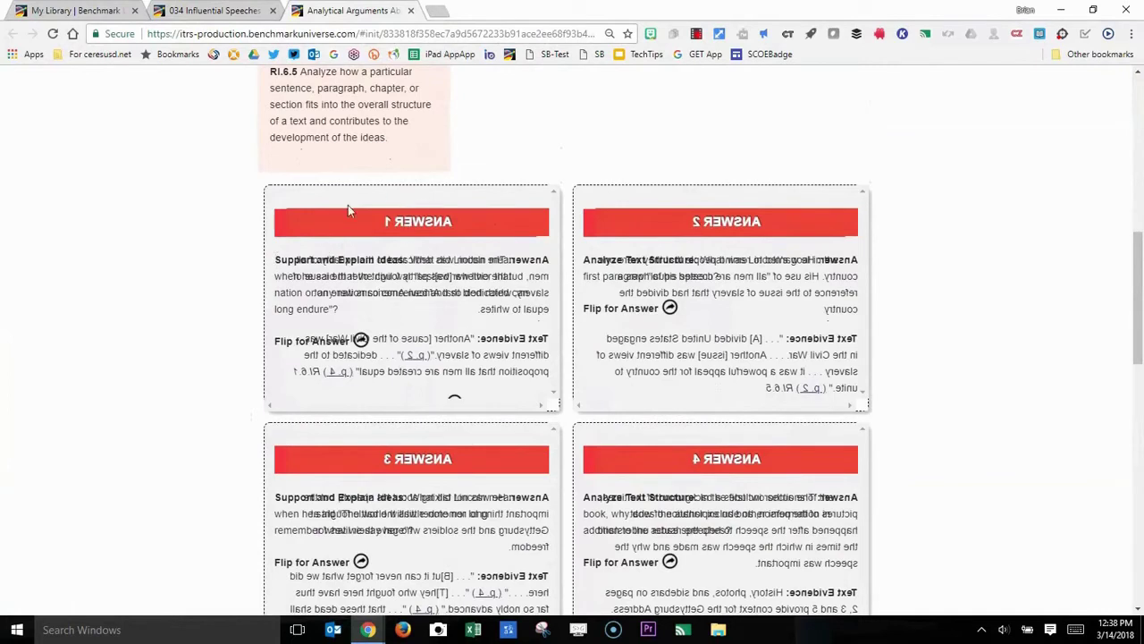
left_click(361, 340)
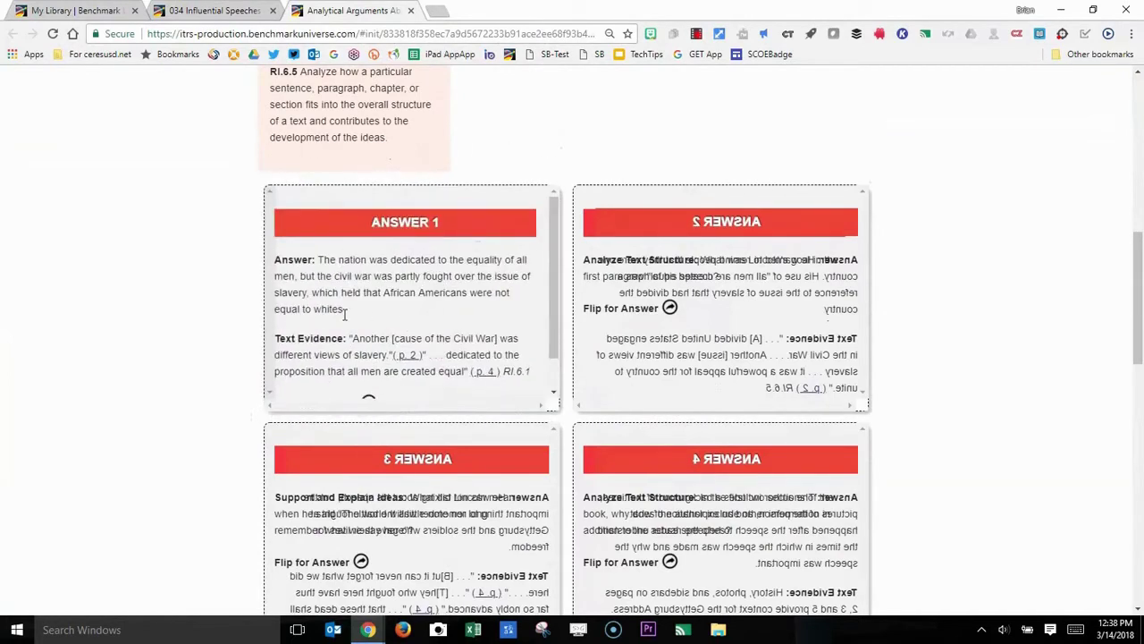
scroll(362, 353, "down", 1)
scroll(358, 332, "up", 1)
scroll(339, 256, "down", 1)
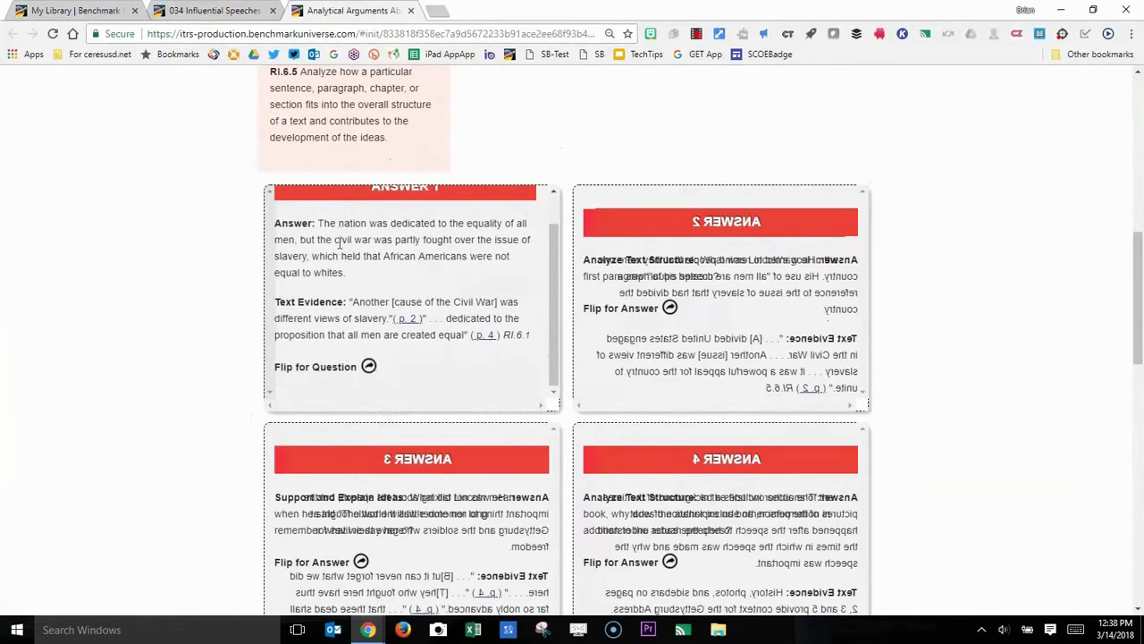
left_click(369, 367)
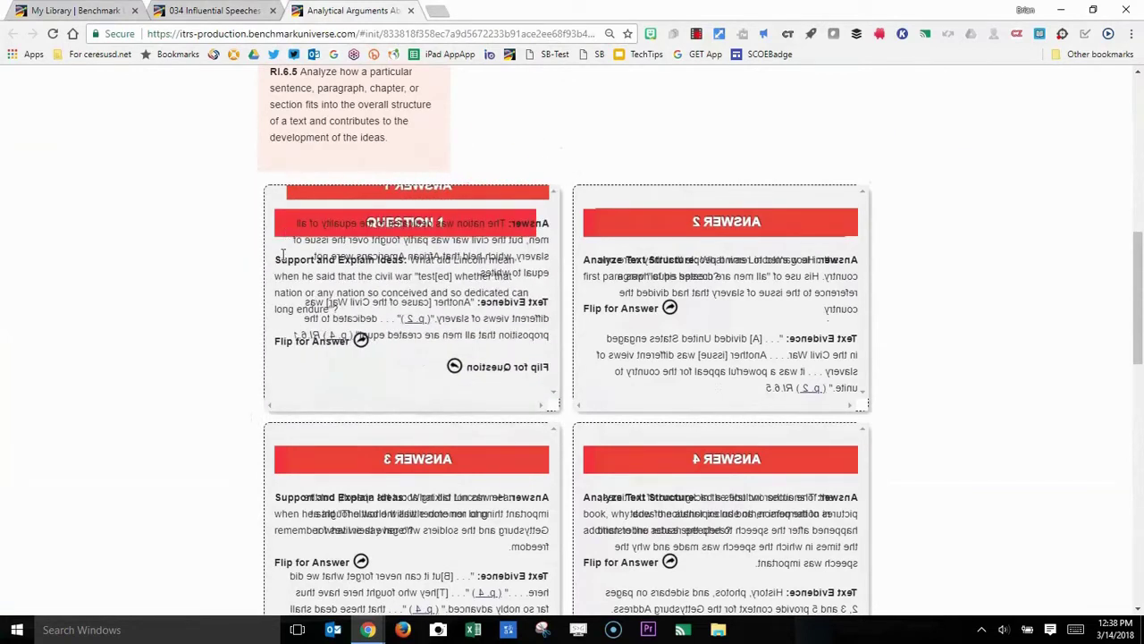
Copy the full Question 1 text about what Lincoln meant, including its Support and Explain Ideas label.
left_click_drag(274, 258, 343, 308)
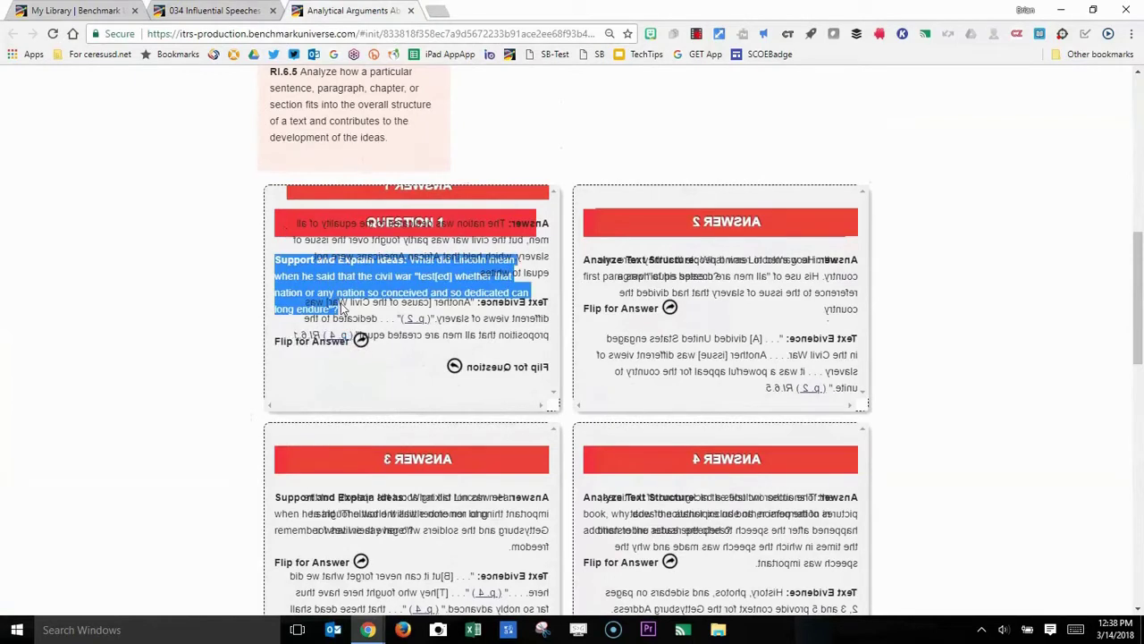
right_click(287, 285)
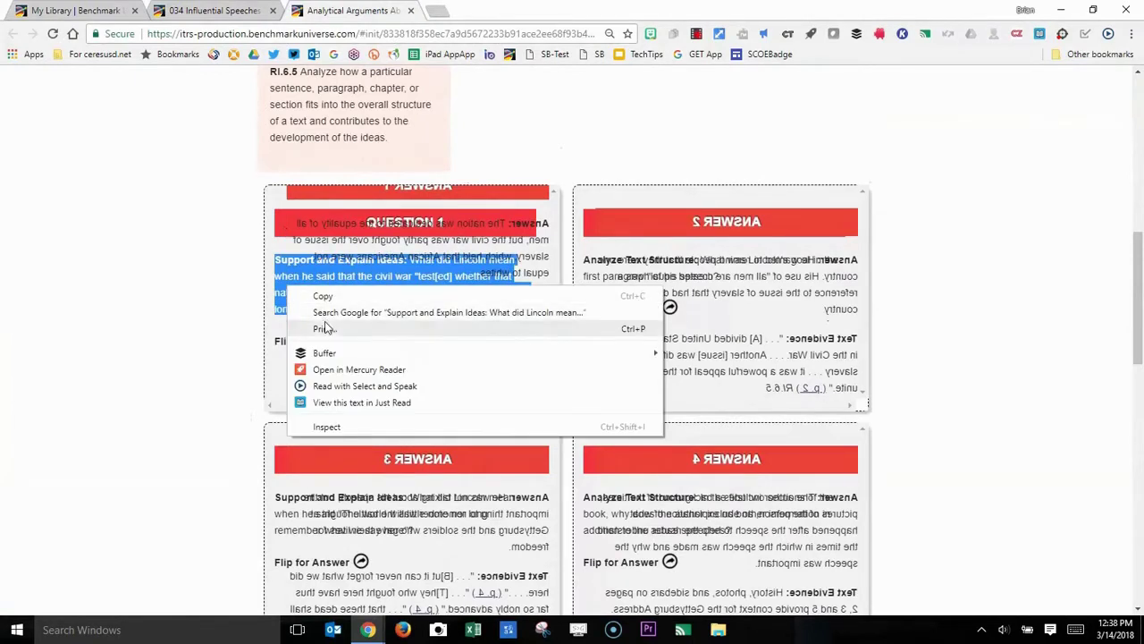
left_click(323, 297)
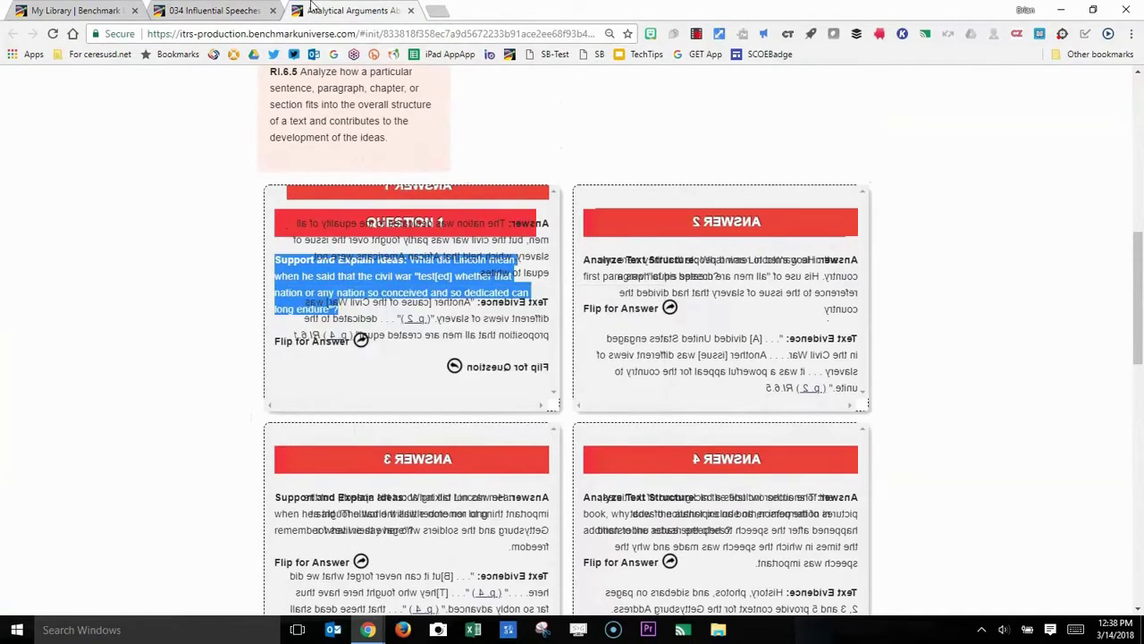
Flip Question 1 to its answer and follow the page 4 text evidence link into the customized e-book.
left_click(202, 11)
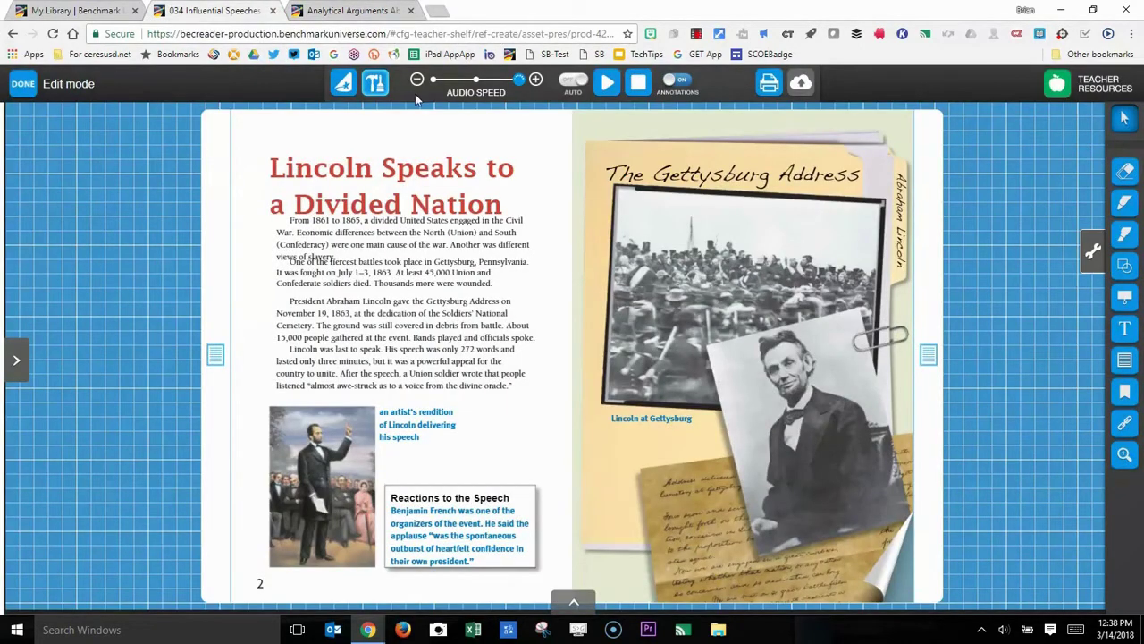
left_click(349, 11)
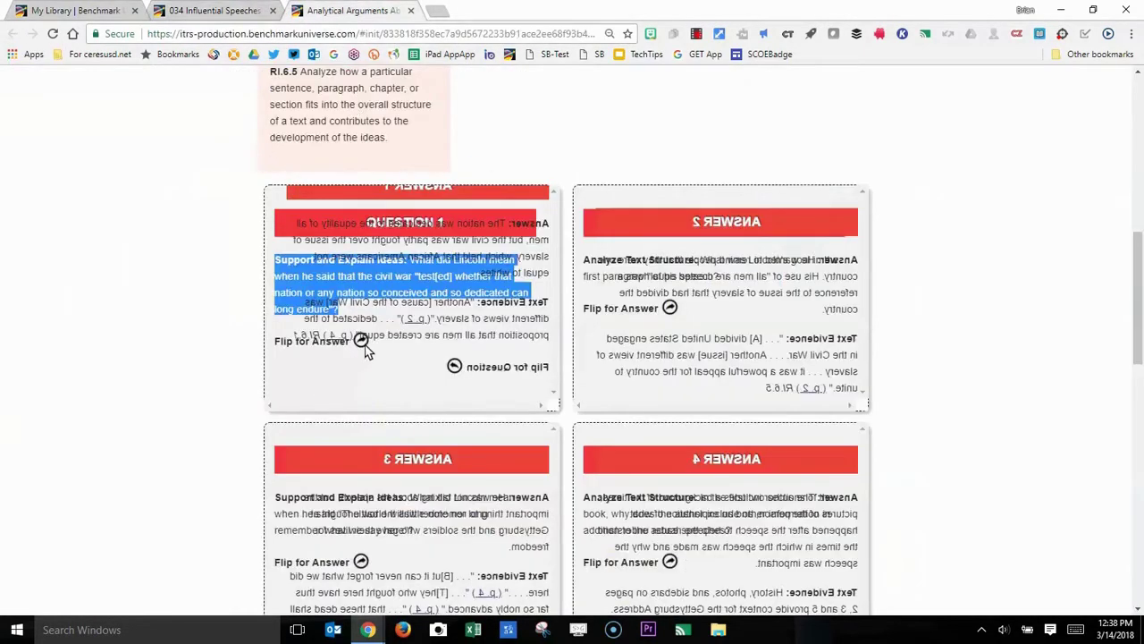
left_click(362, 342)
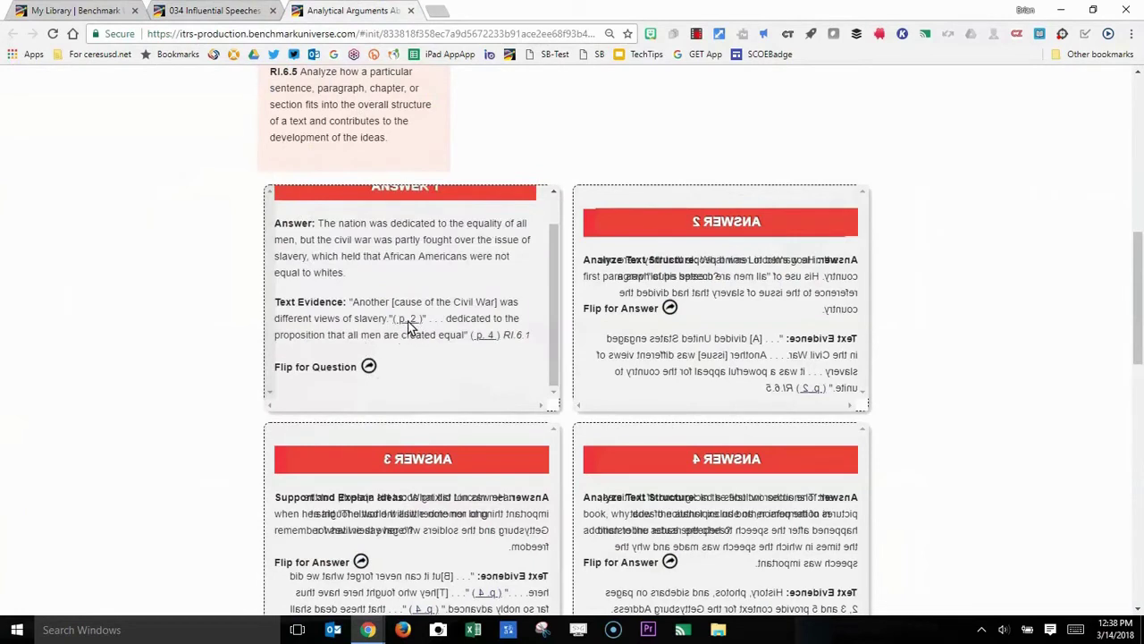
left_click(483, 335)
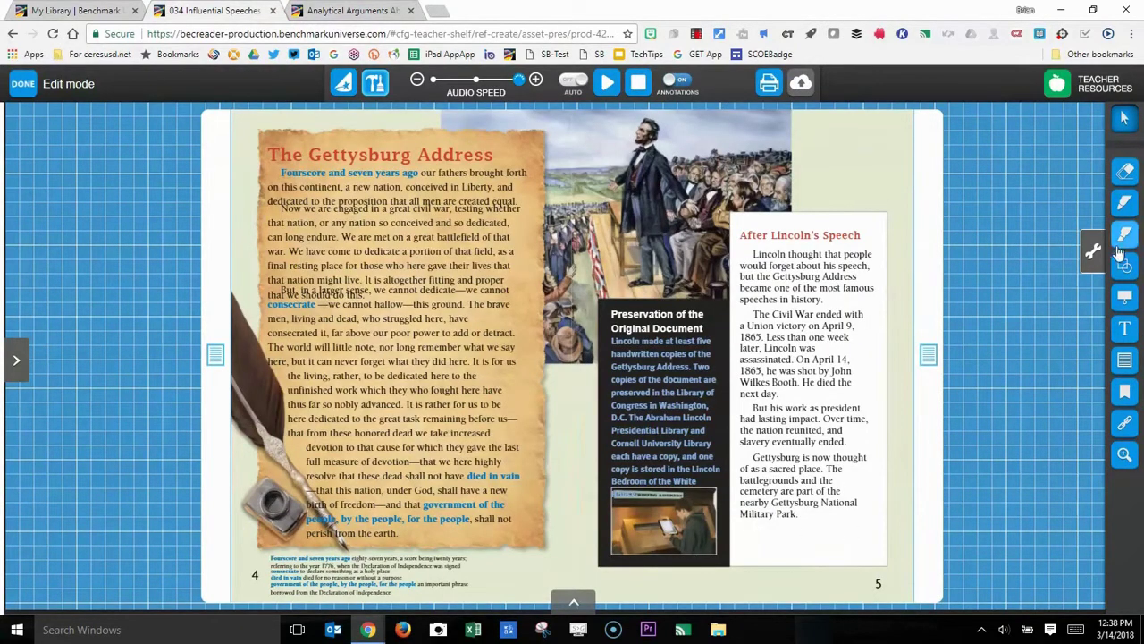
Add a green note beside the second paragraph of the Gettysburg Address on page 4 and paste the copied question into it.
left_click(1126, 362)
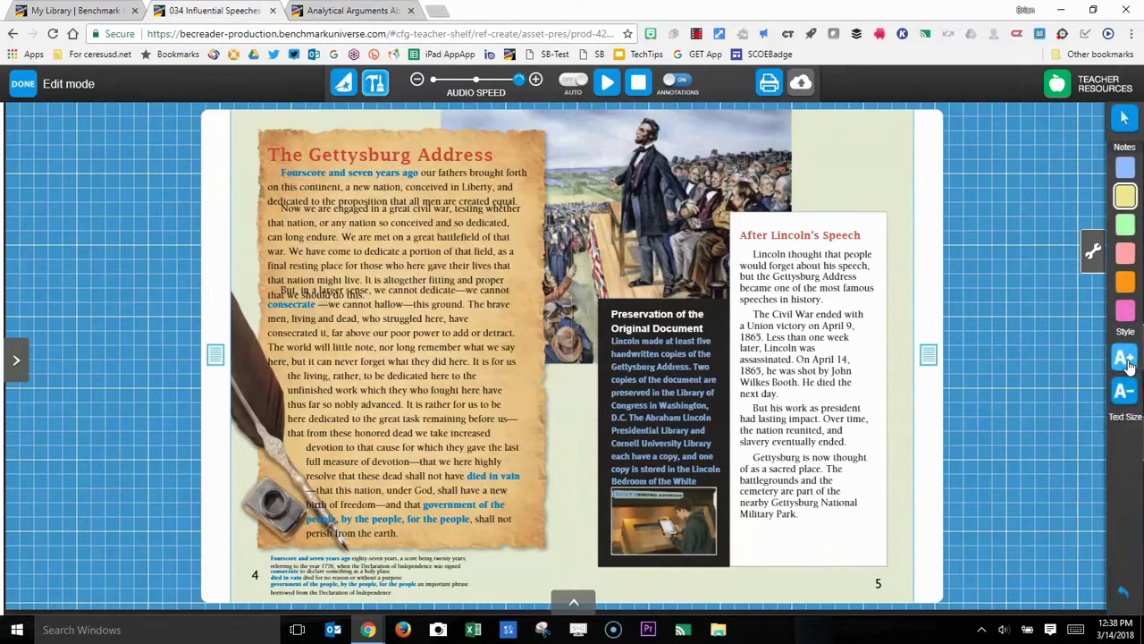
left_click(1125, 224)
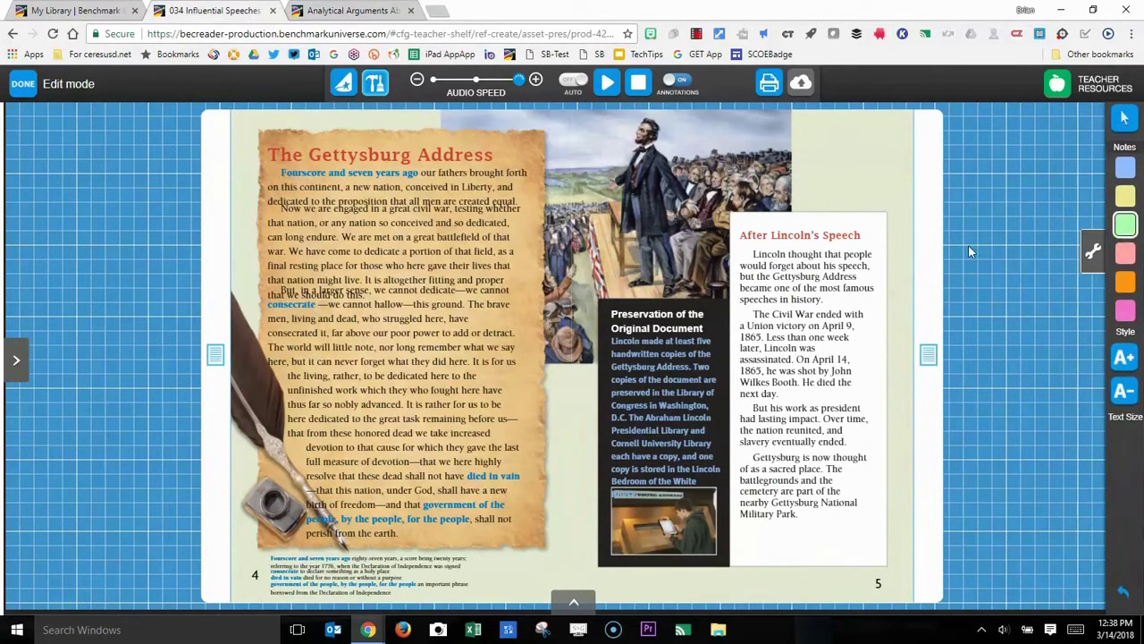
left_click(242, 224)
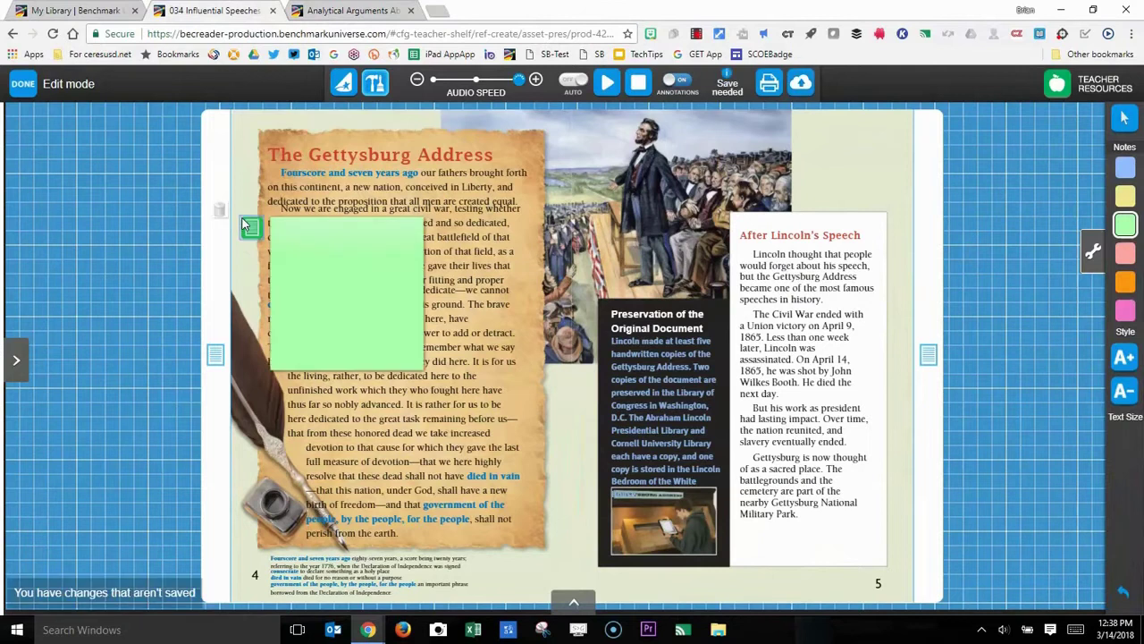
right_click(287, 234)
left_click(331, 318)
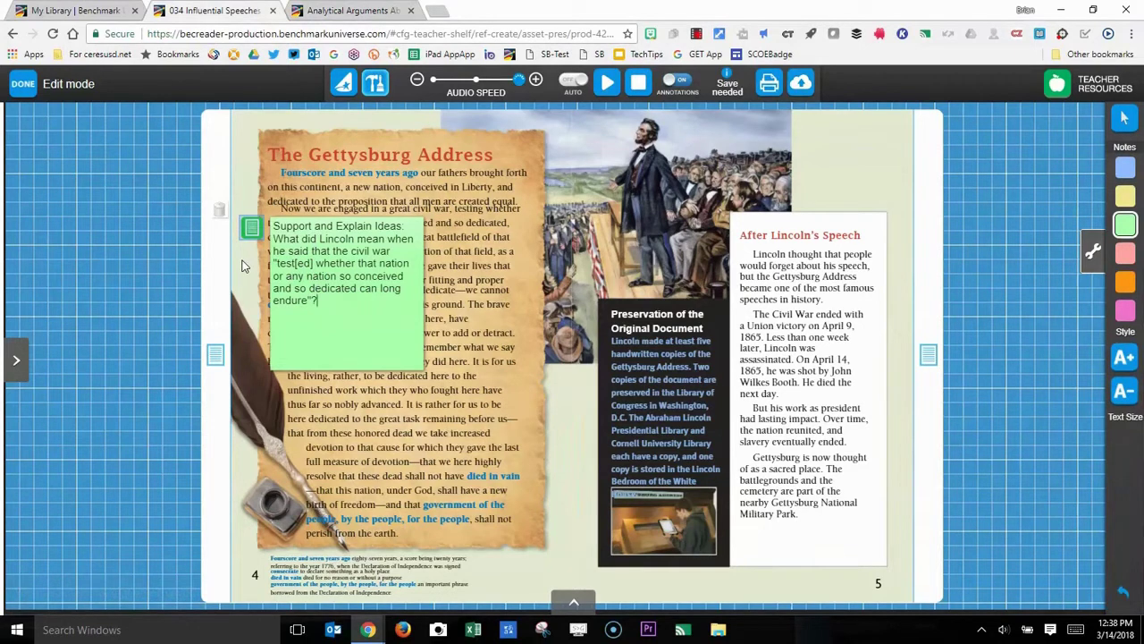
left_click(242, 266)
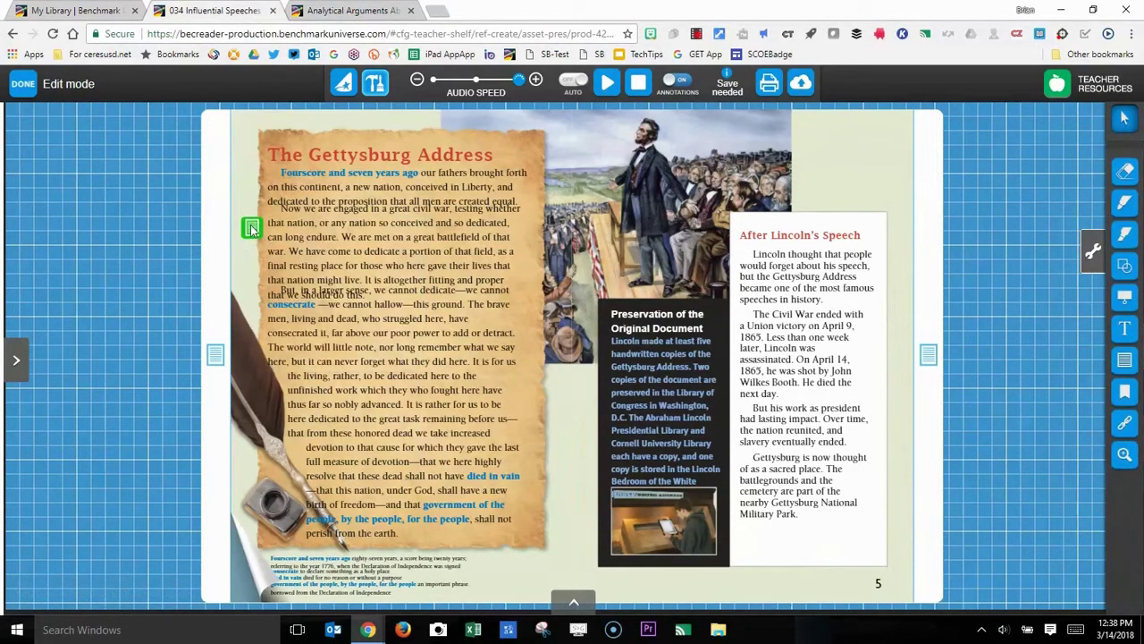
Reopen the green note on page 4, paste the Support and Explain Ideas question in again, and save the e-book.
left_click(252, 229)
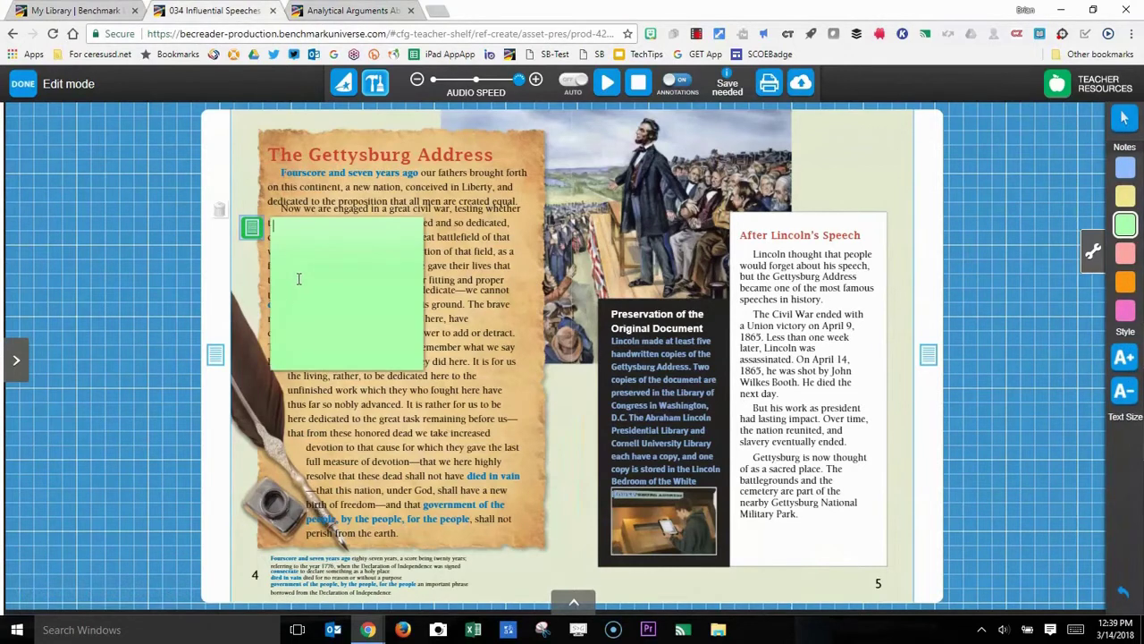
right_click(293, 248)
left_click(329, 322)
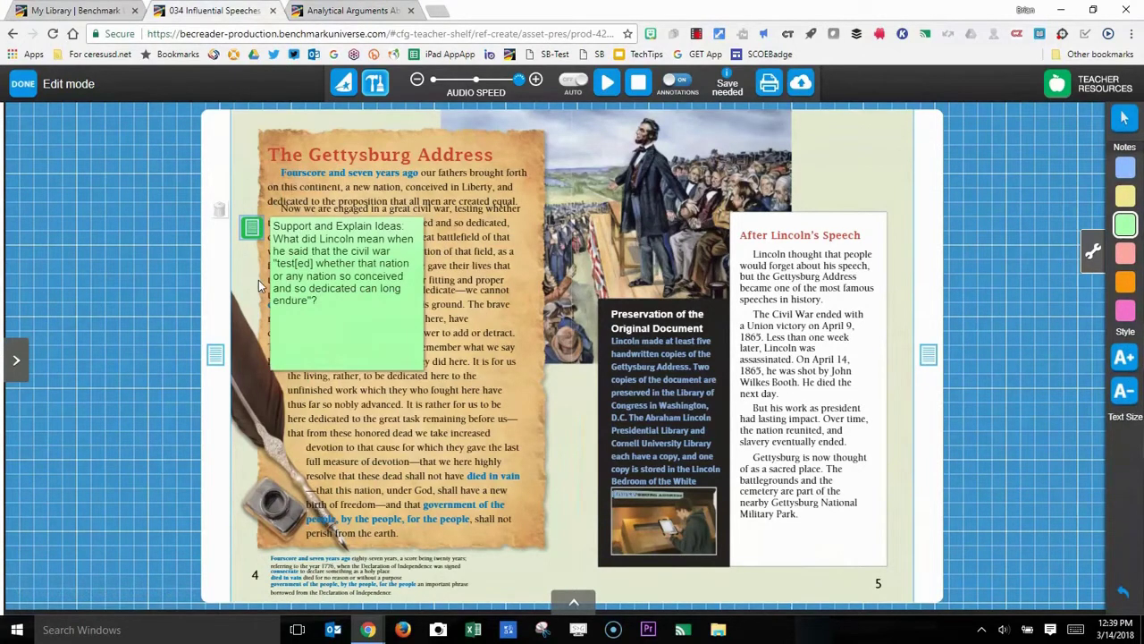
left_click(802, 85)
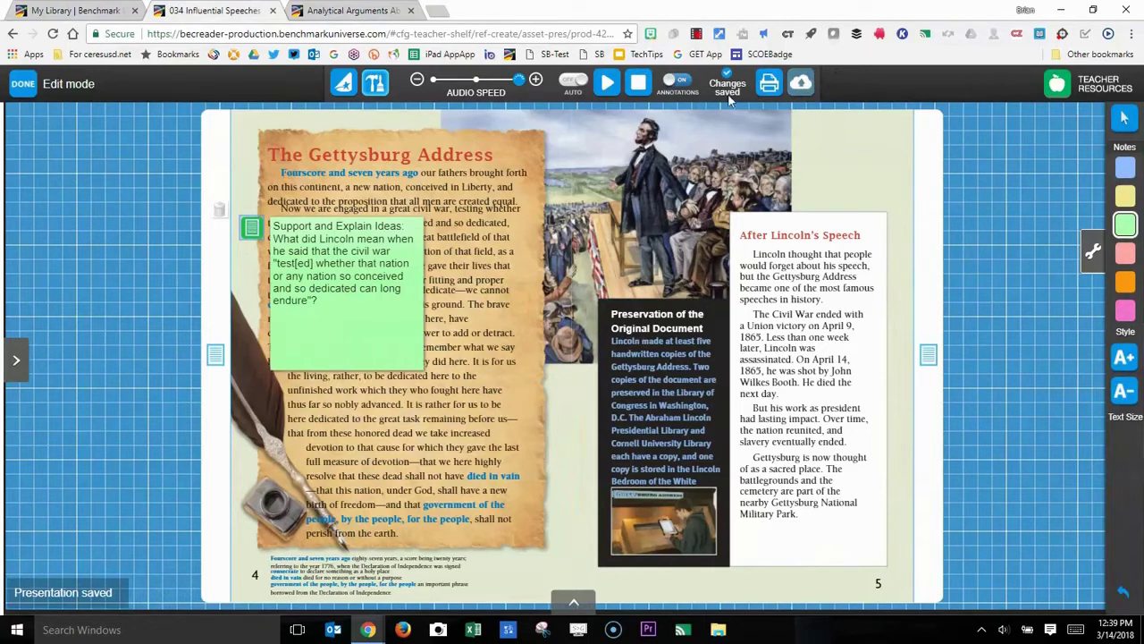
Copy the full Question 2 text about Lincoln's goal from the question cards, including its Analyze Text Structure label.
left_click(360, 10)
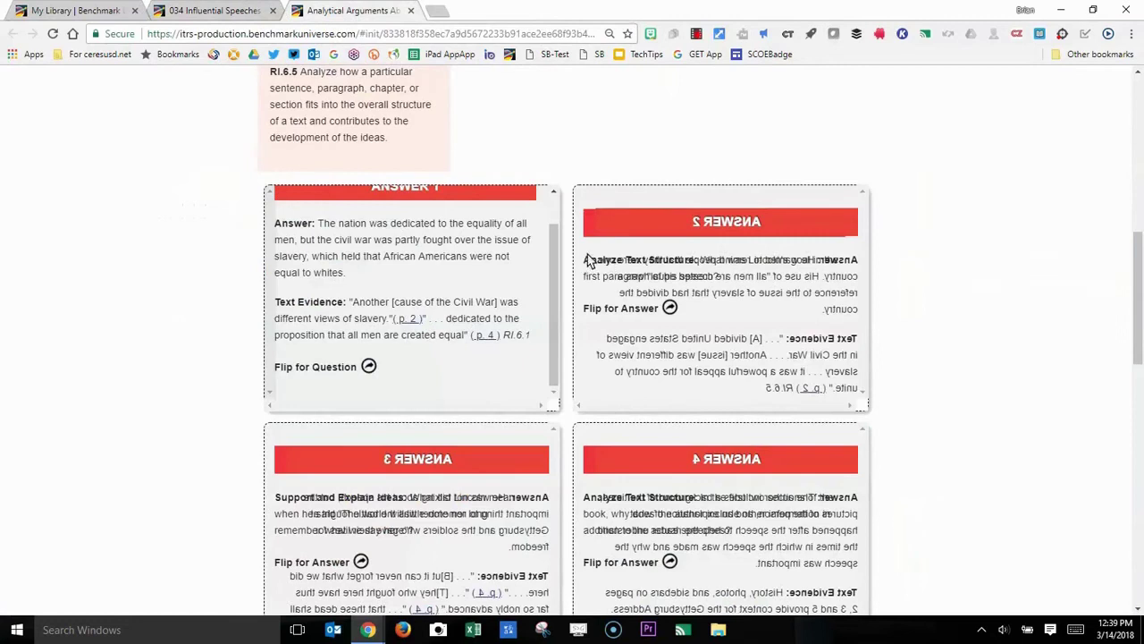
left_click_drag(583, 264, 722, 279)
right_click(607, 272)
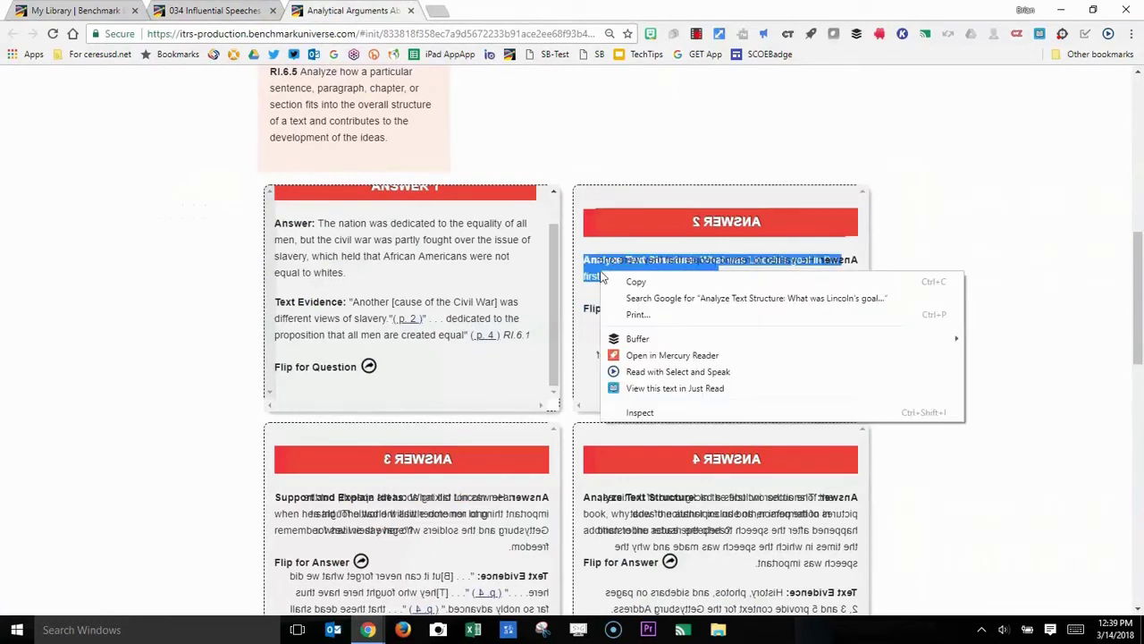
left_click(622, 284)
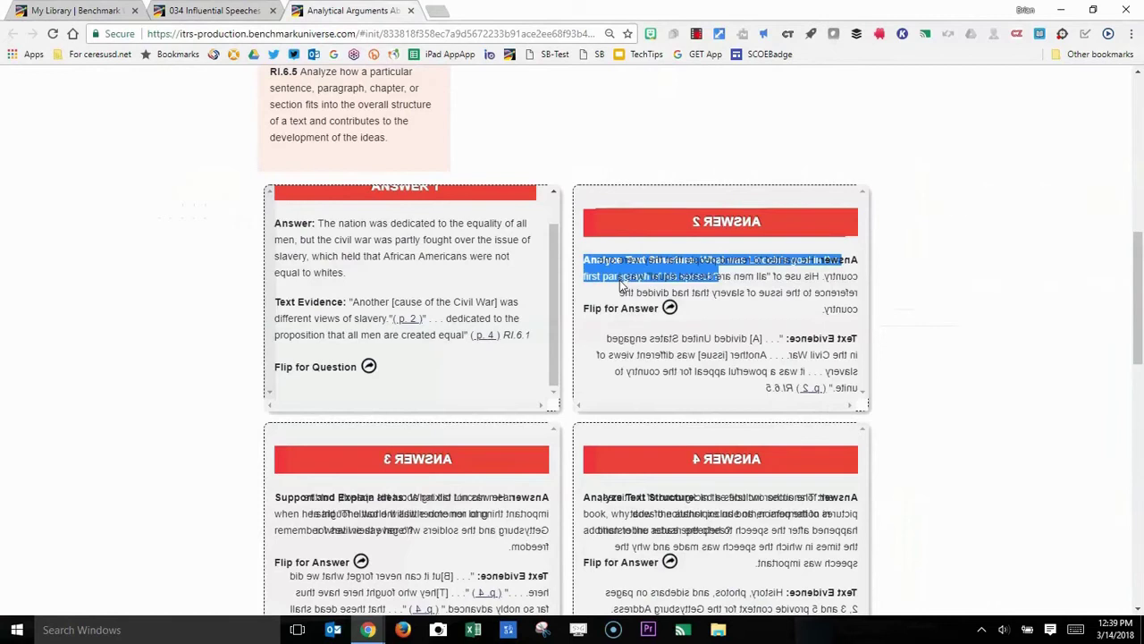
Flip Question 2 to its answer to check the text evidence page reference, and flip it back to the question.
left_click(669, 308)
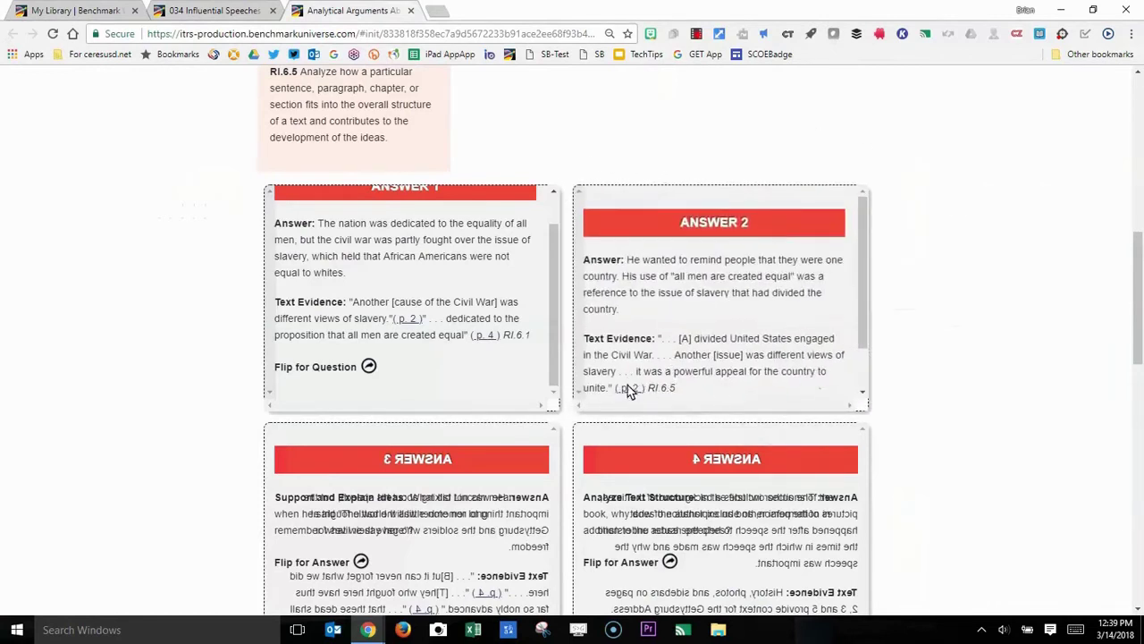
scroll(659, 340, "down", 1)
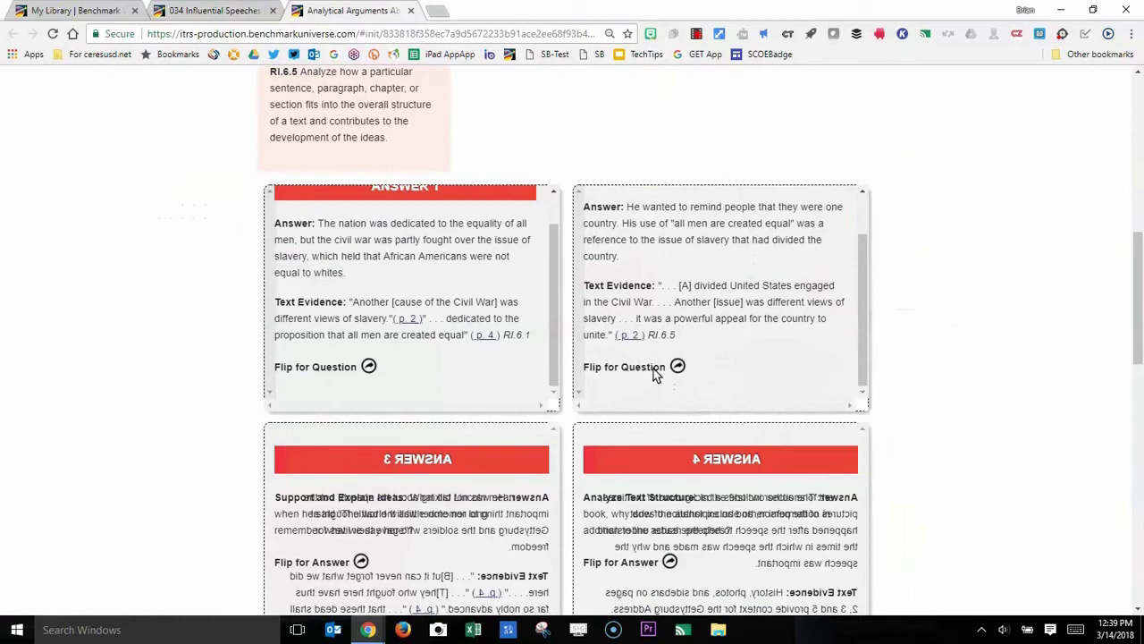
left_click(677, 368)
Paste the Analyze Text Structure question into a yellow note beside the third paragraph on page 2 of the e-book, and save.
left_click(206, 10)
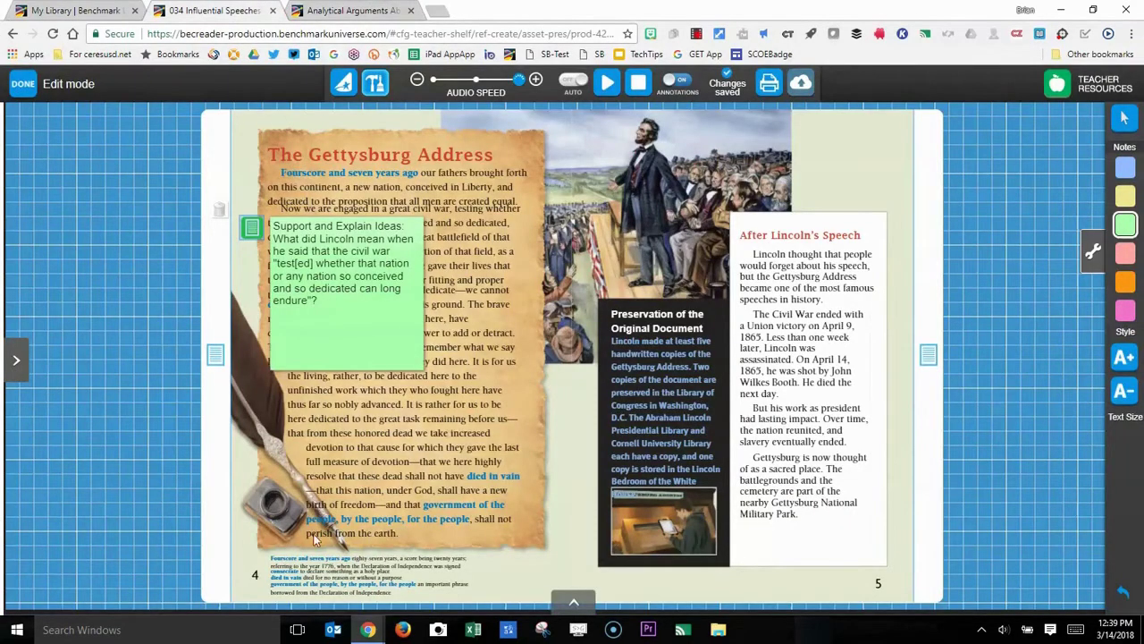
left_click(247, 569)
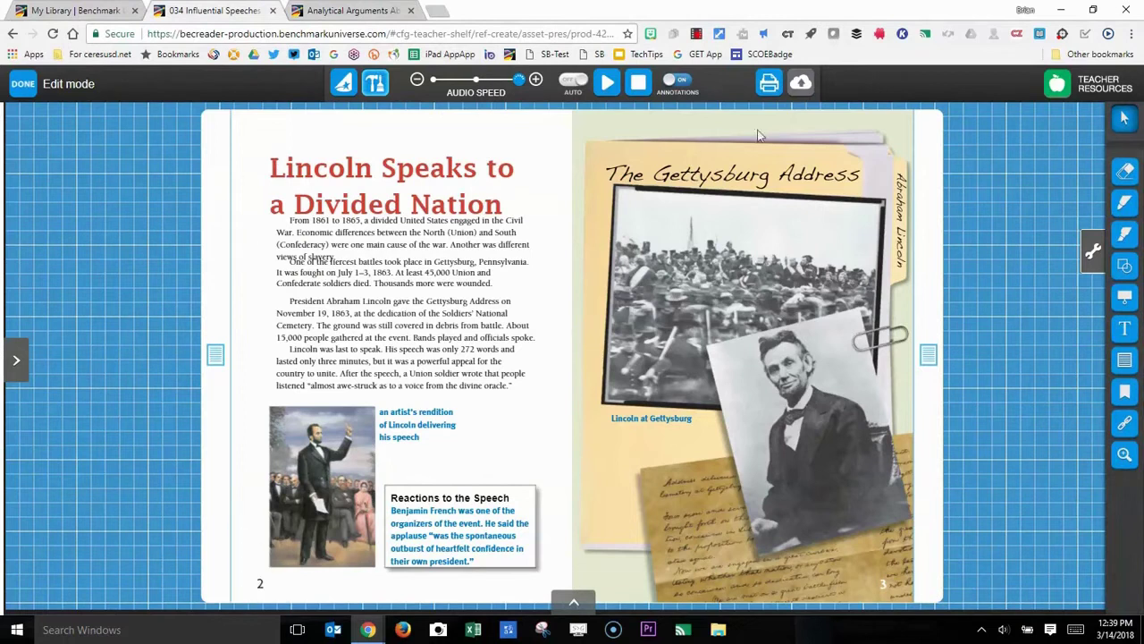
left_click(1125, 359)
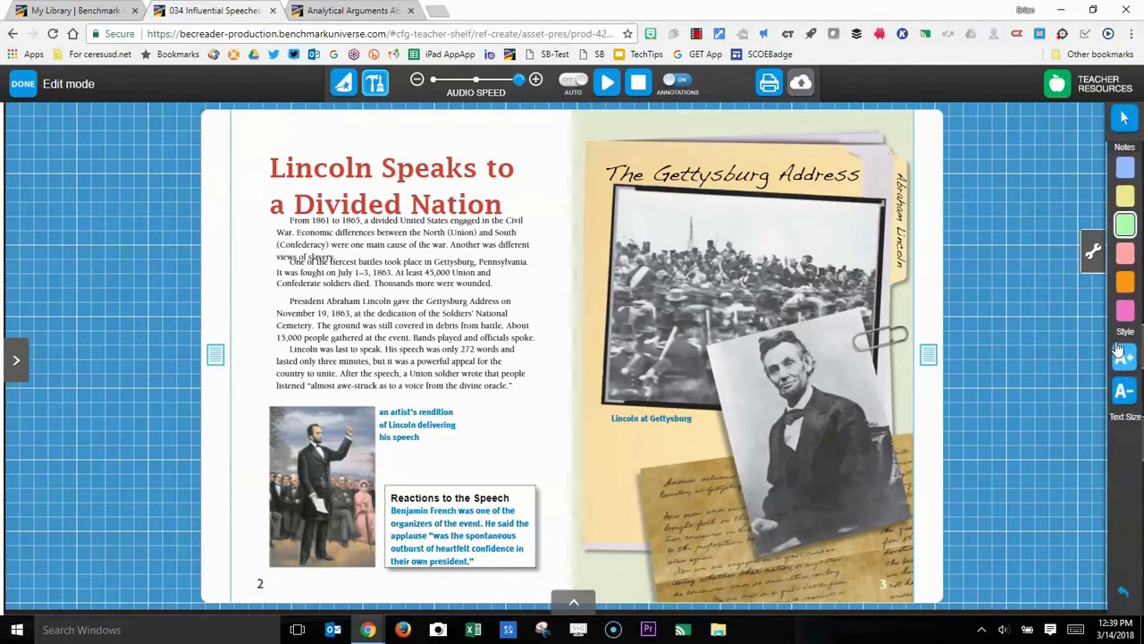
left_click(1124, 195)
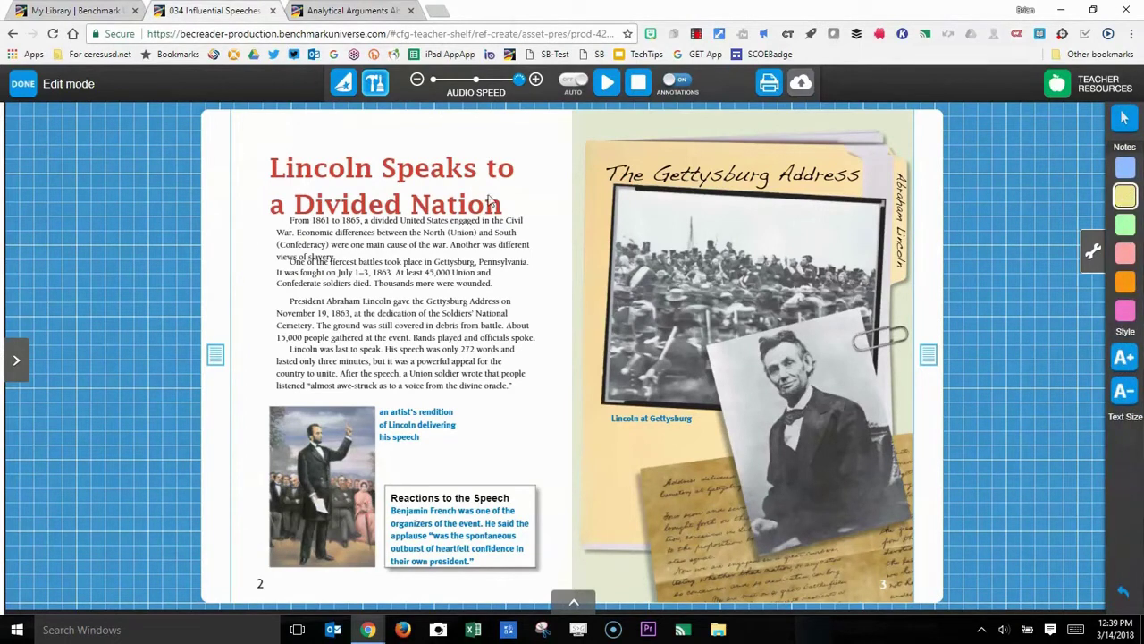
left_click(264, 305)
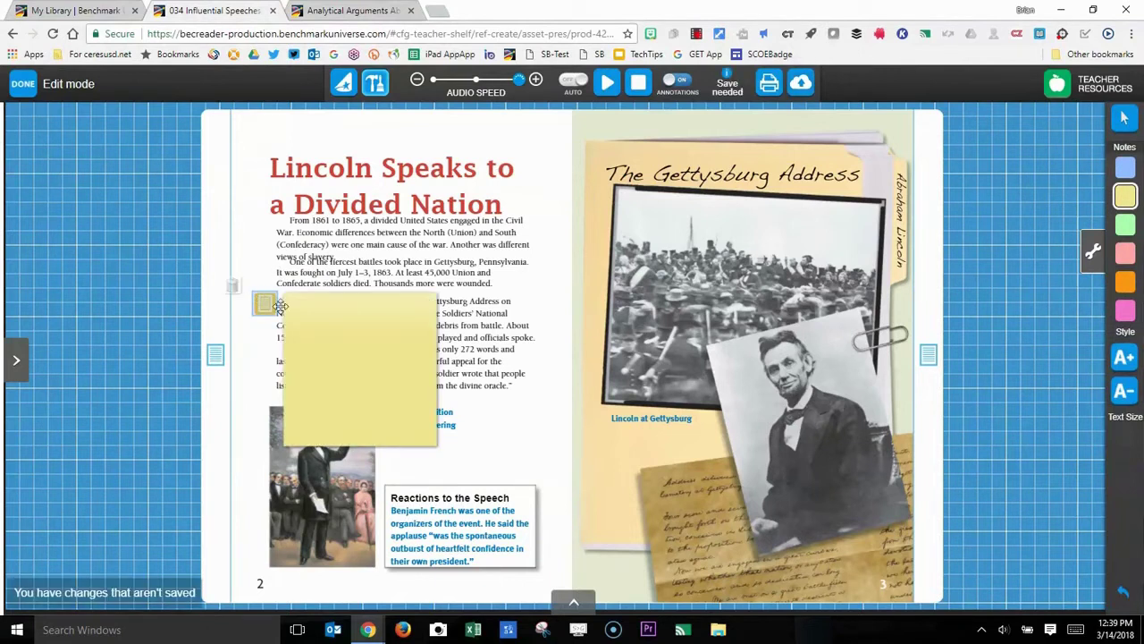
right_click(320, 311)
left_click(363, 391)
left_click(802, 83)
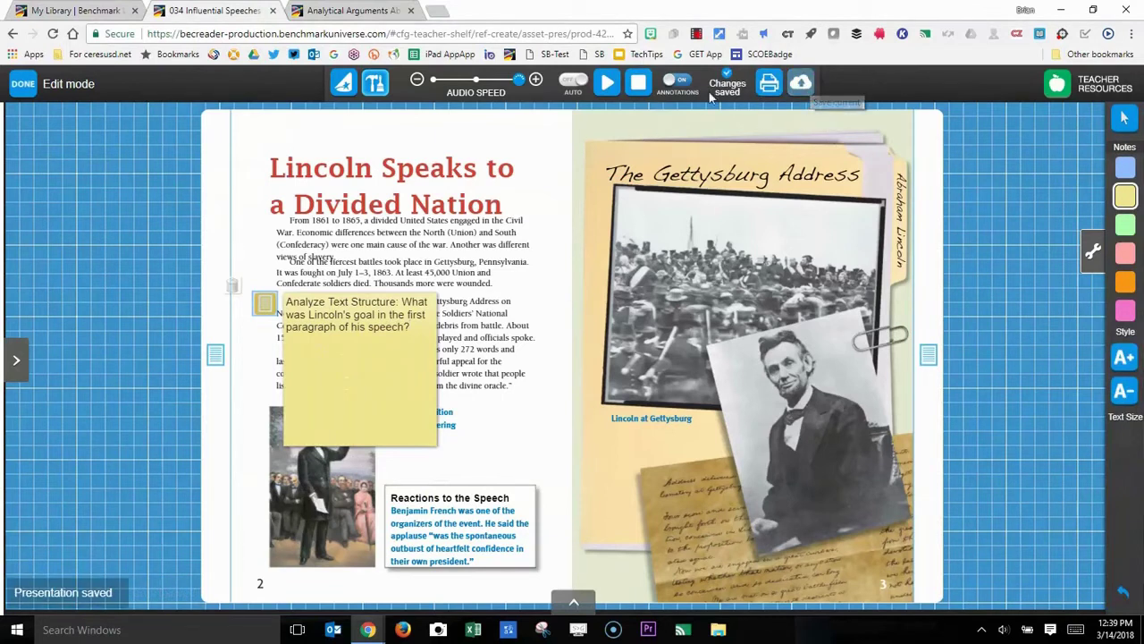
left_click(251, 382)
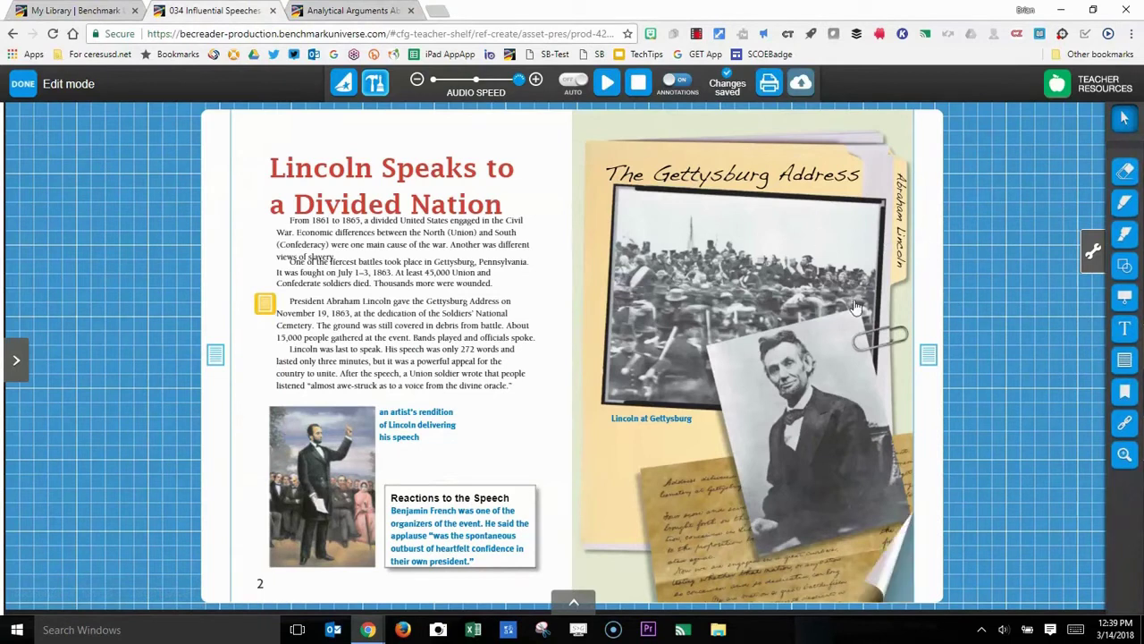
Underline "from the divine oracle" at the end of the page 2 text with the black pen.
left_click(1124, 203)
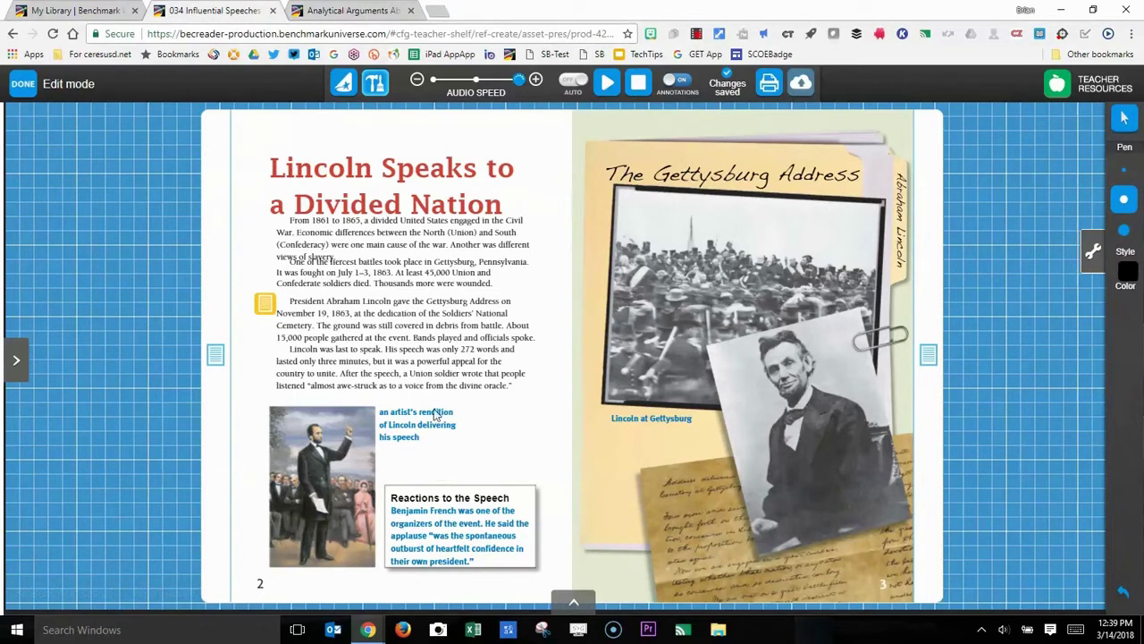
left_click_drag(421, 395, 510, 387)
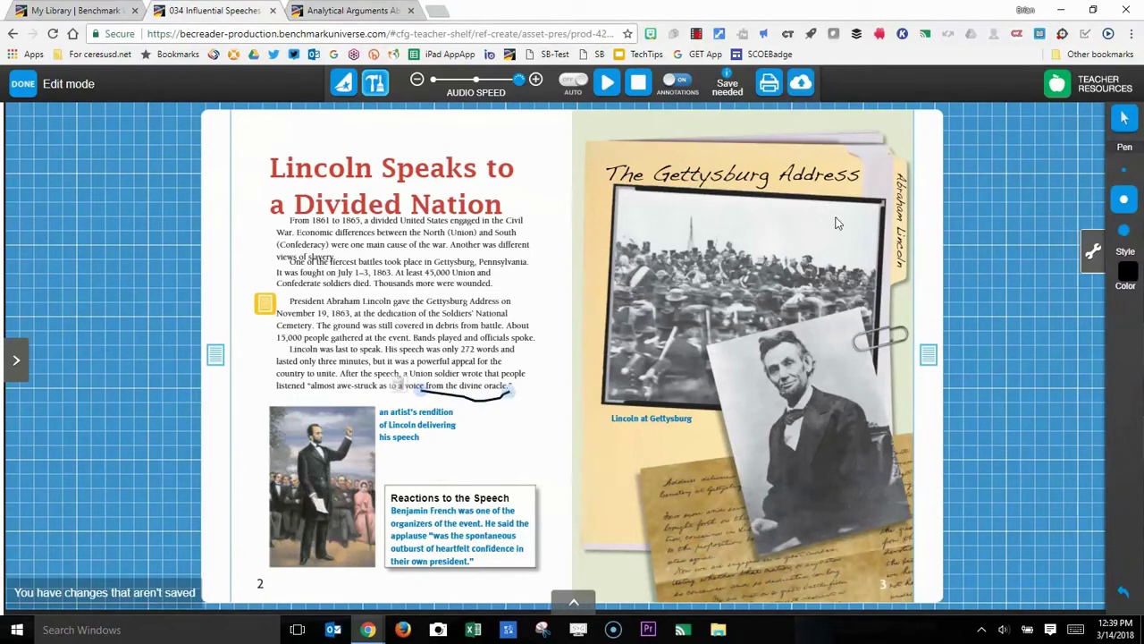
left_click(1088, 245)
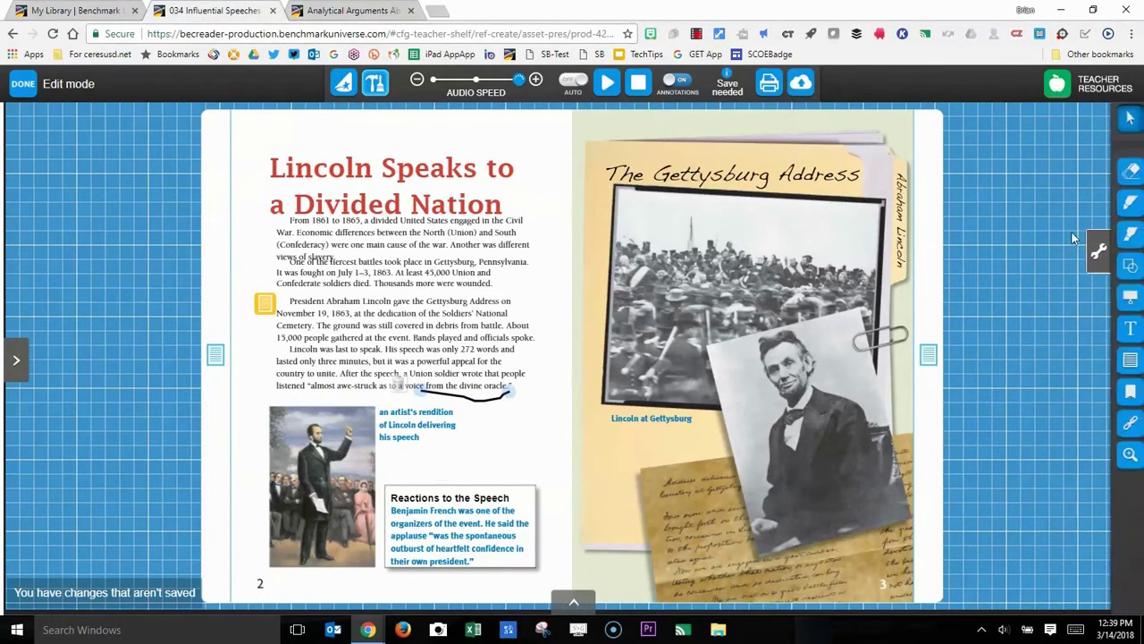
Highlight "Gettysburg Address" in the third paragraph on page 2 in yellow at 50% opacity.
left_click(1125, 229)
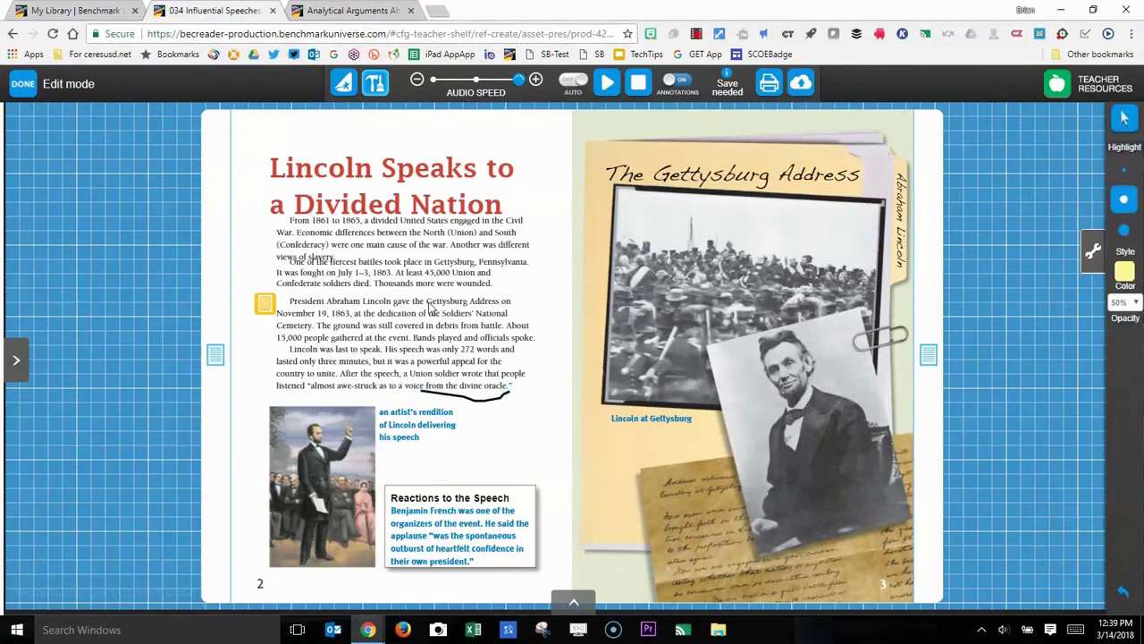
mouse_move(425, 304)
left_mouse_down()
mouse_move(509, 308)
mouse_move(478, 319)
left_mouse_up()
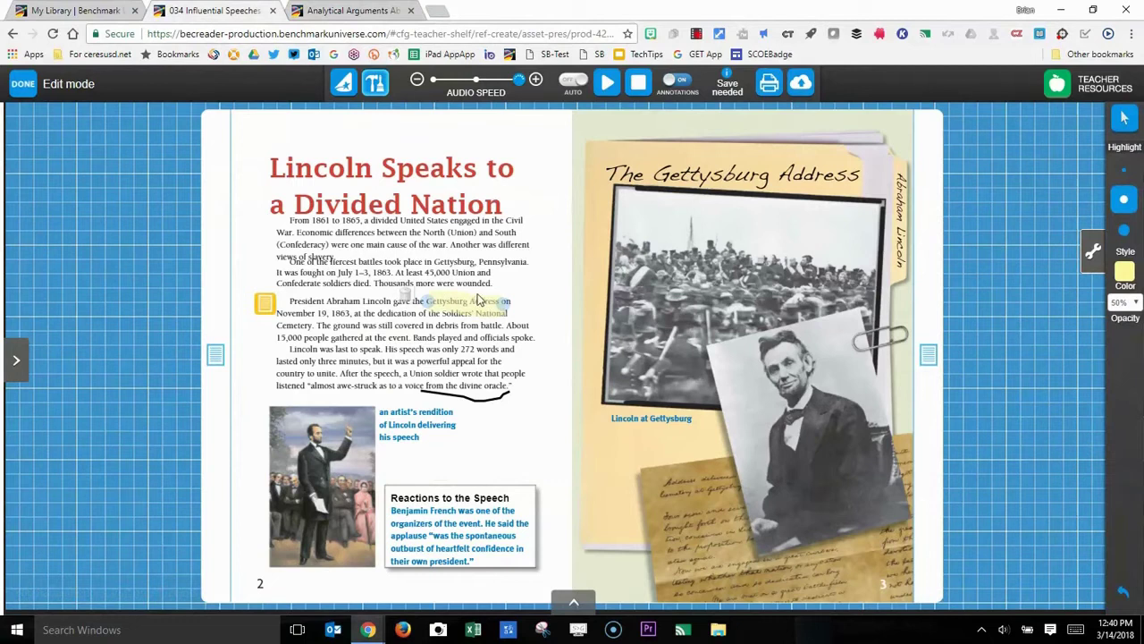
left_click(1098, 254)
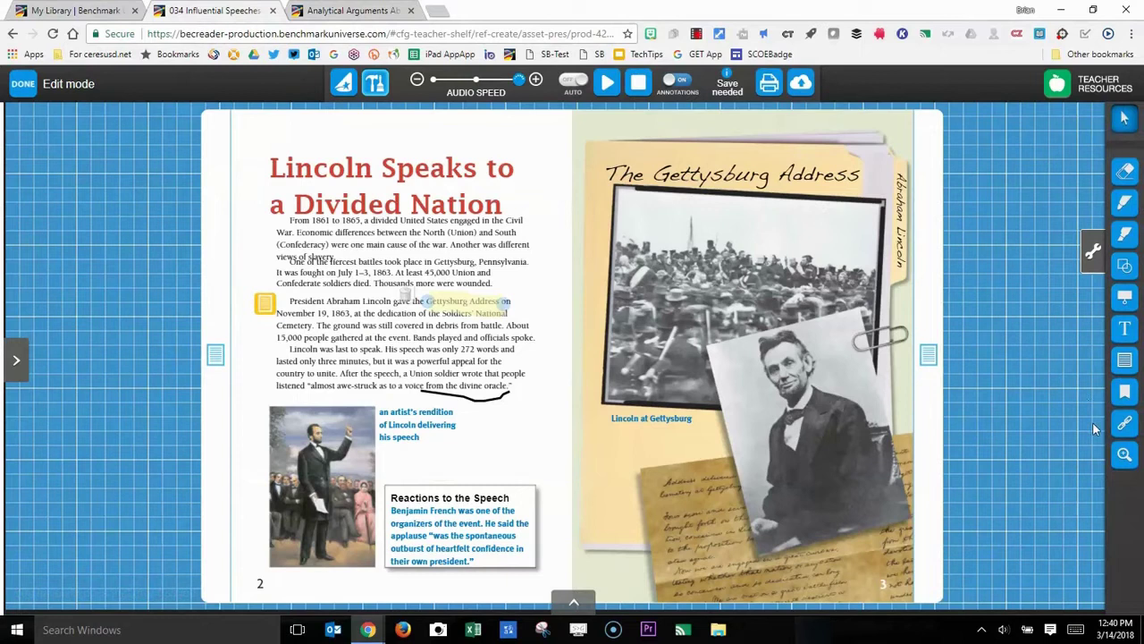
Place an empty text box beside the artist's rendition caption on page 2 and save the e-book.
left_click(1122, 331)
left_click(466, 420)
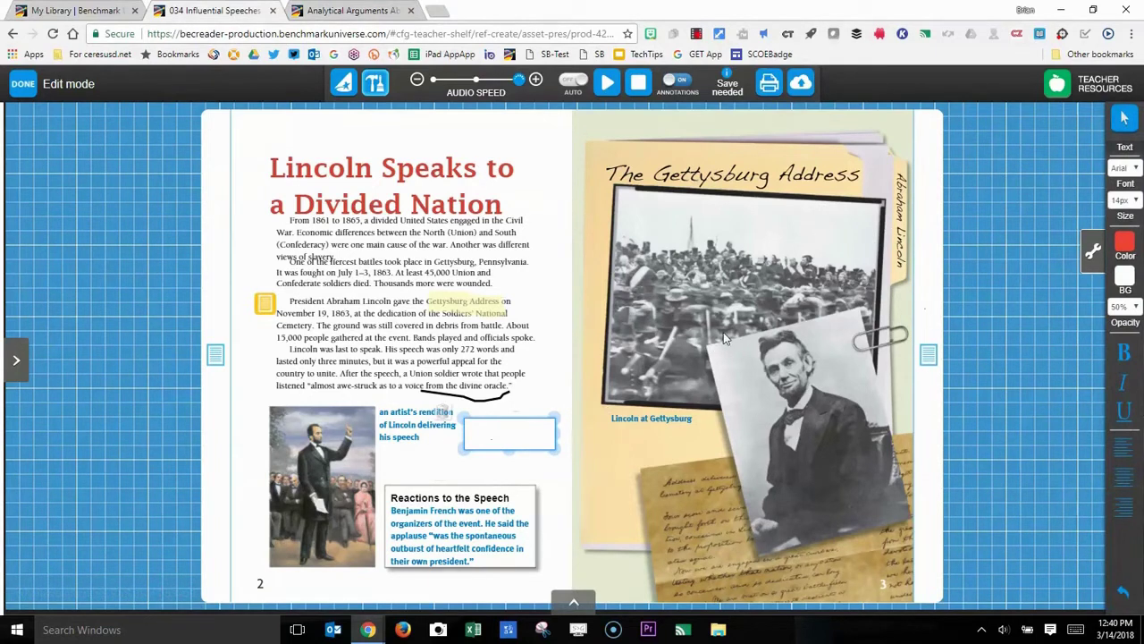
left_click(801, 83)
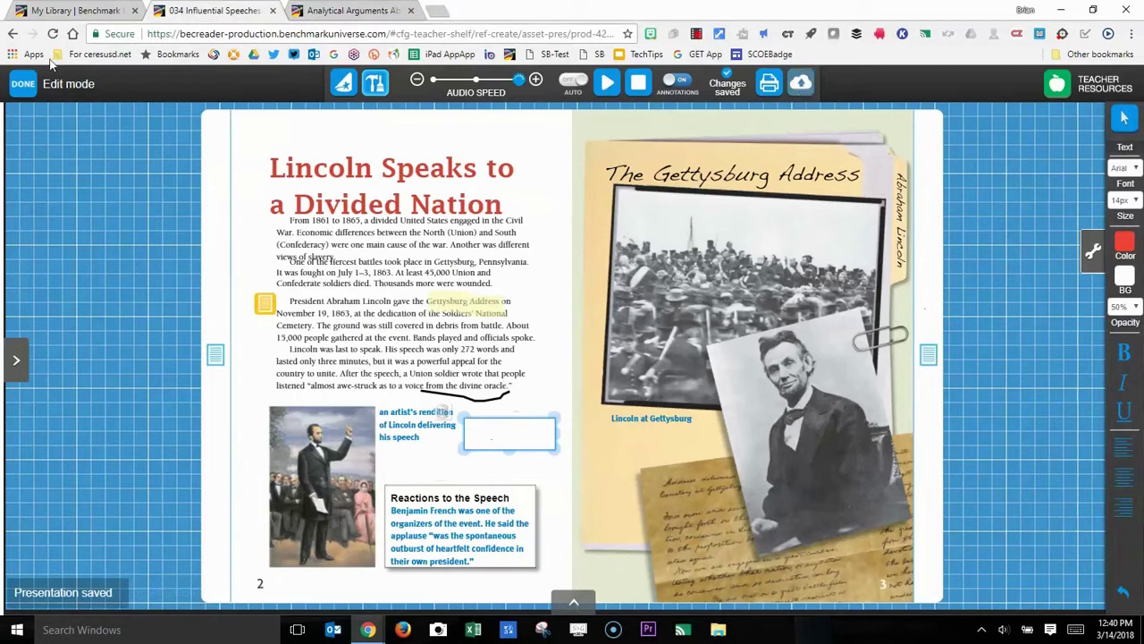
Finish editing the e-book and choose the customized 034 Influential Speeches version in My Library.
left_click(25, 85)
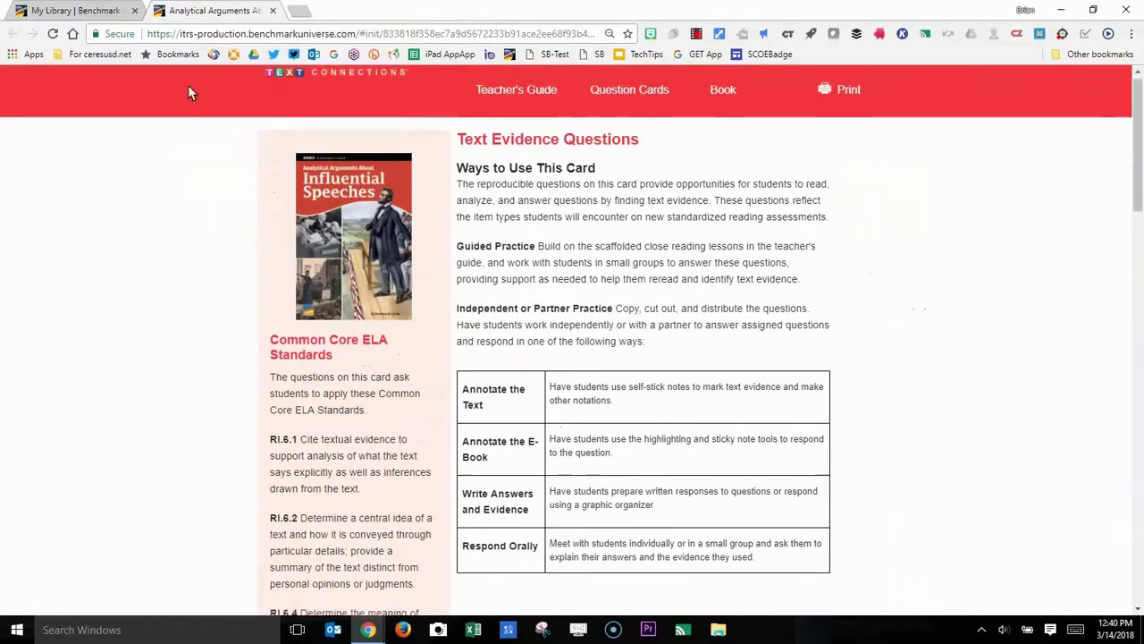
left_click(63, 9)
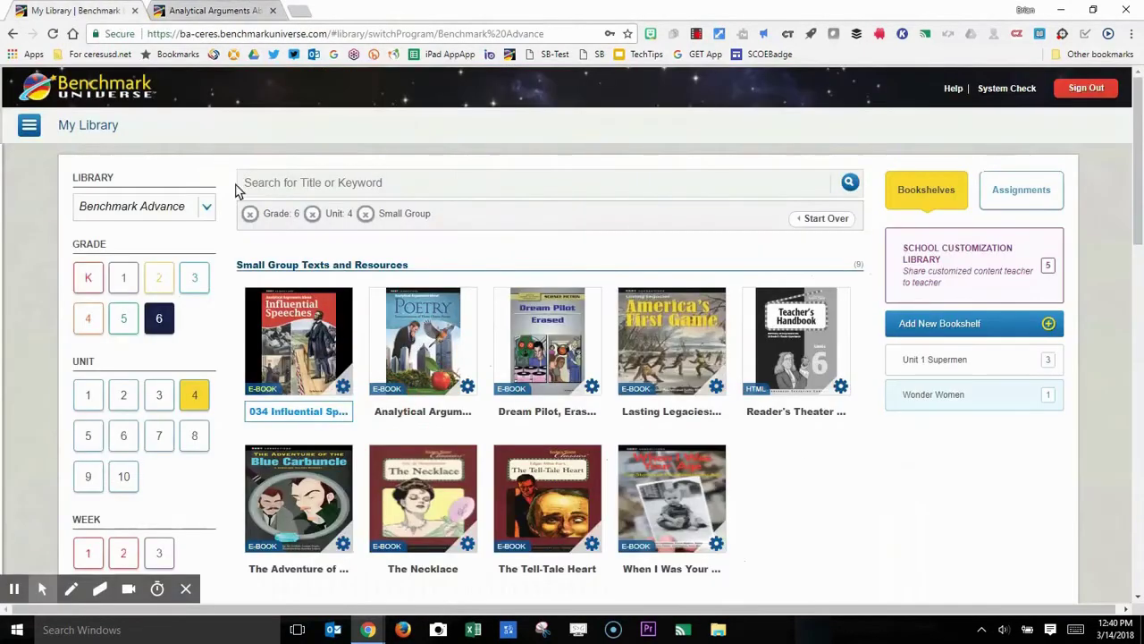
left_click(345, 389)
left_click(332, 409)
left_click(332, 410)
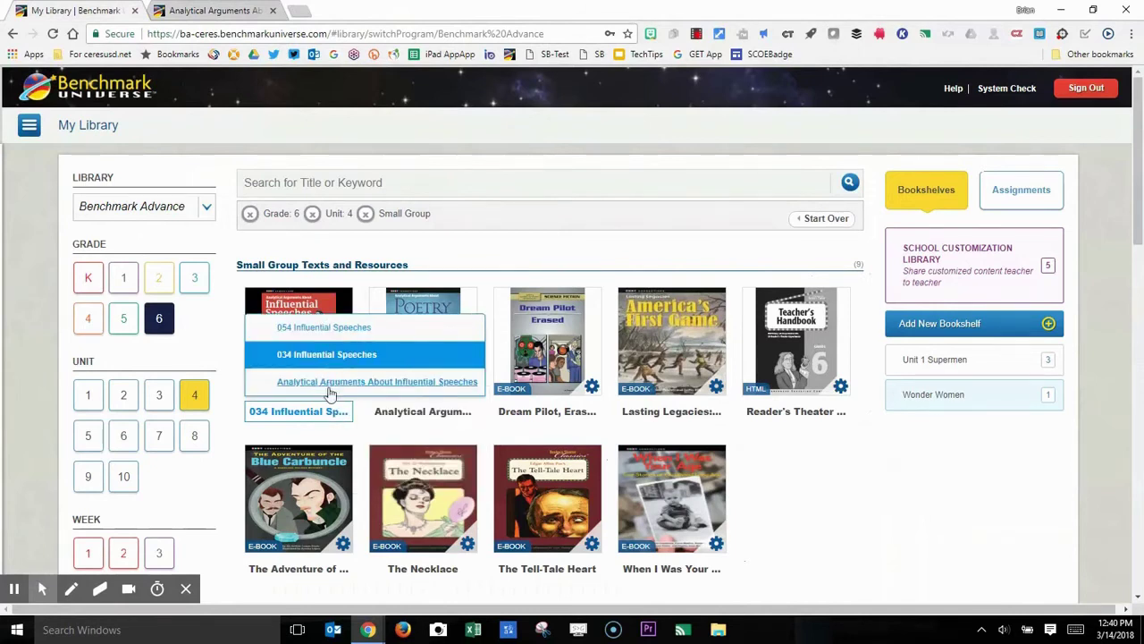
left_click(315, 356)
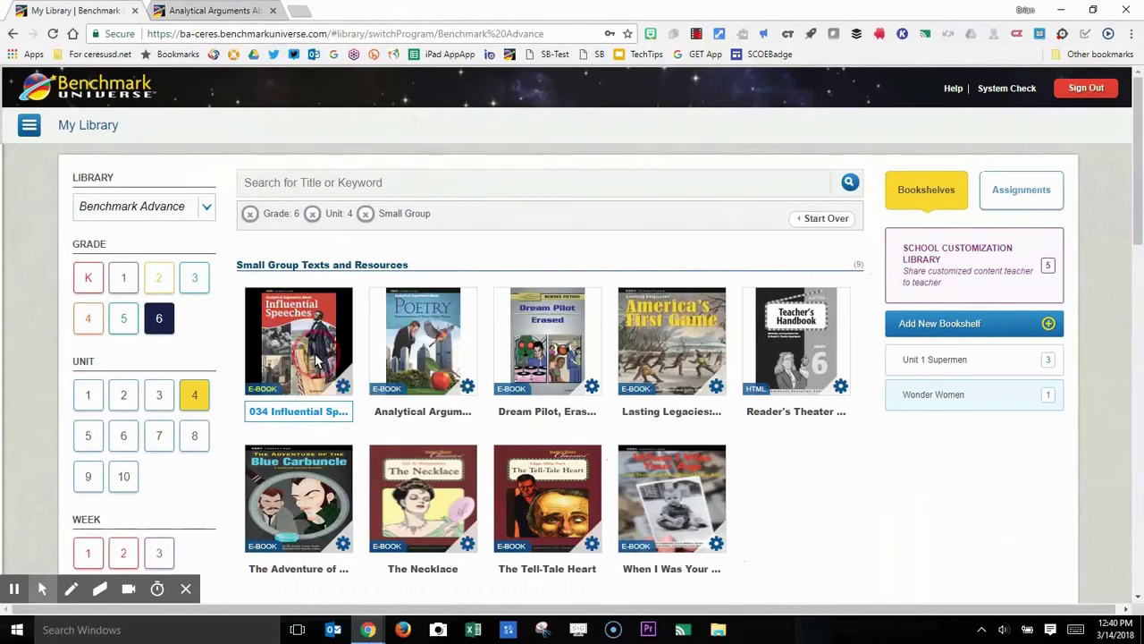
Add the 034 Influential Speeches e-book to an assignment and bring up the instructions and student selection fields.
left_click(342, 388)
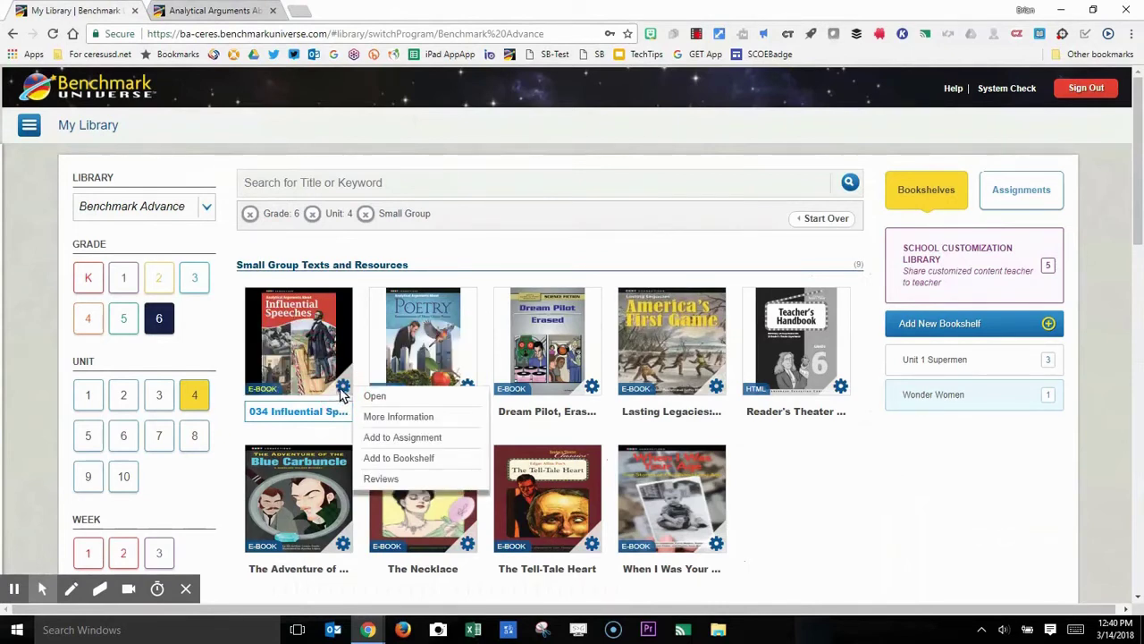
left_click(402, 438)
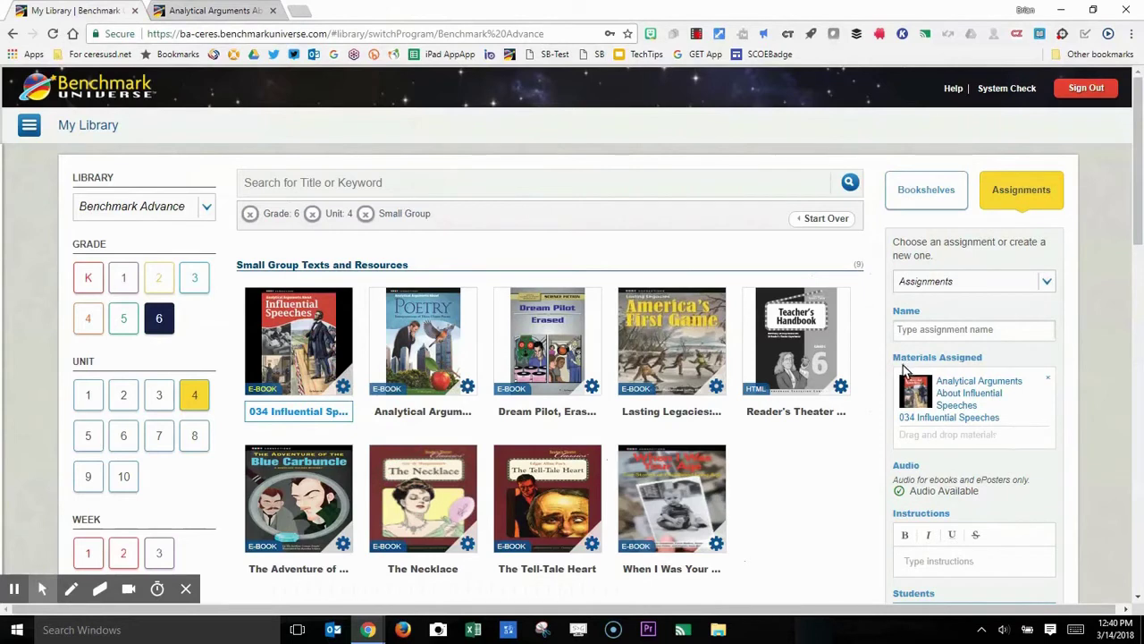
scroll(990, 230, "down", 2)
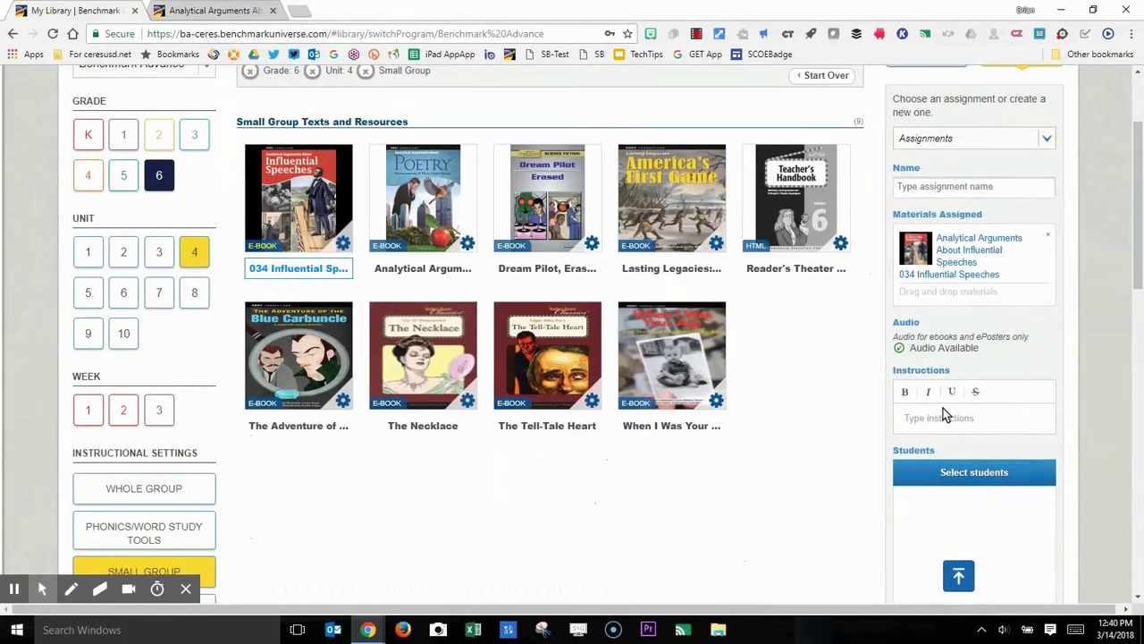
Assign the e-book to the Supermen Sept 17 group of Ceres Class.
scroll(921, 384, "down", 1)
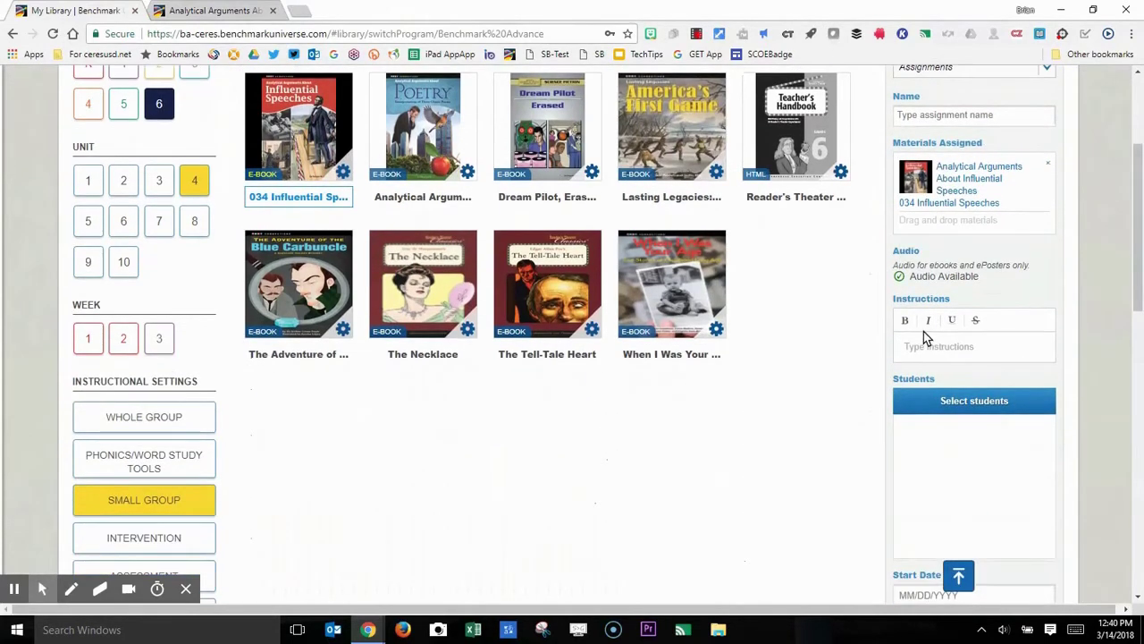
left_click(952, 402)
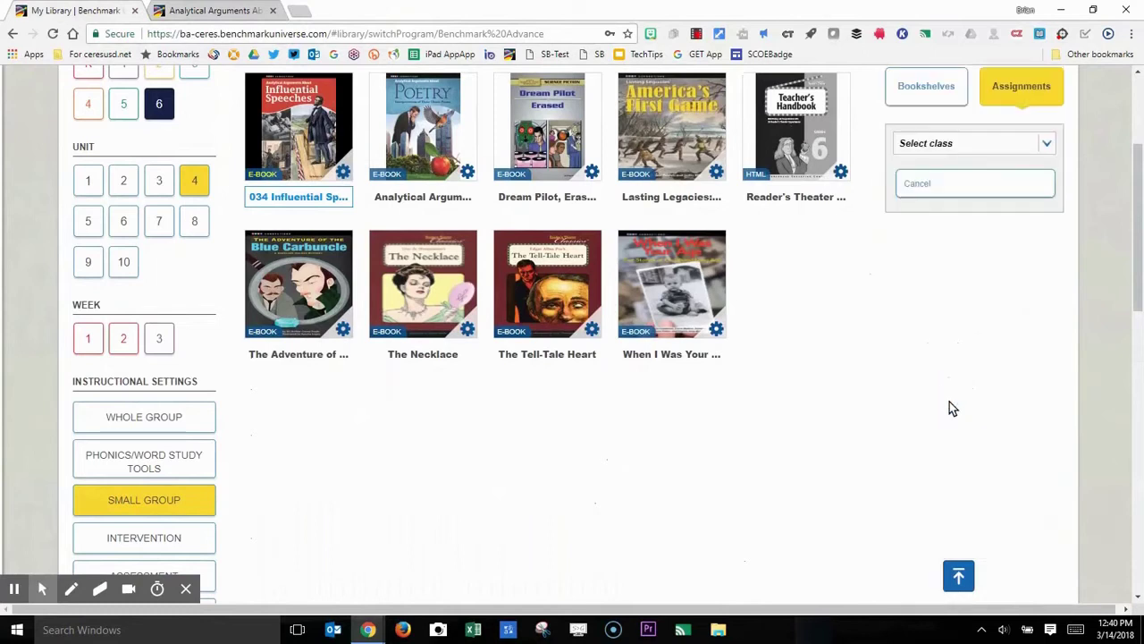
left_click(937, 150)
left_click(938, 201)
left_click(937, 221)
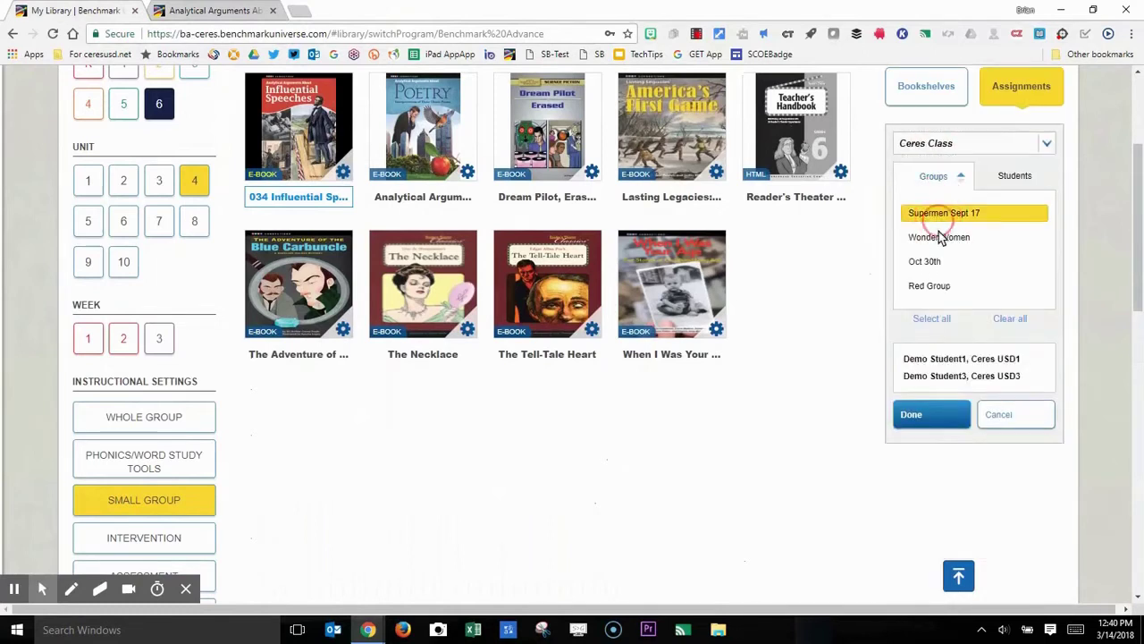
left_click(946, 415)
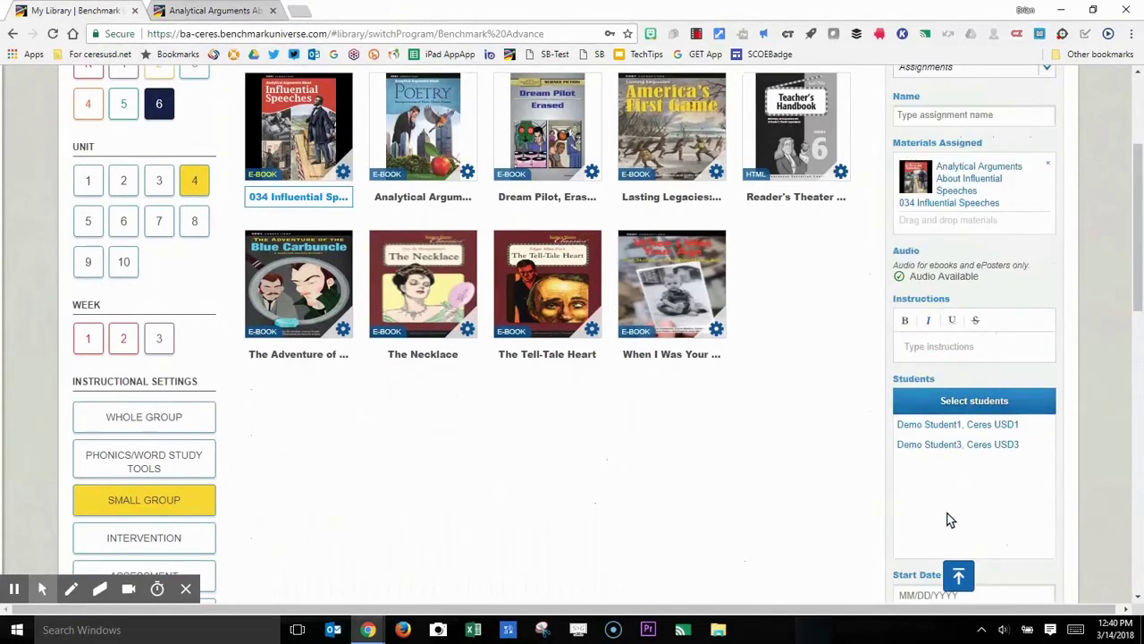
Set the assignment's start date to 03/14/2018 and its due date to 03/30/2018, and try to save it.
scroll(951, 521, "down", 3)
left_click(939, 406)
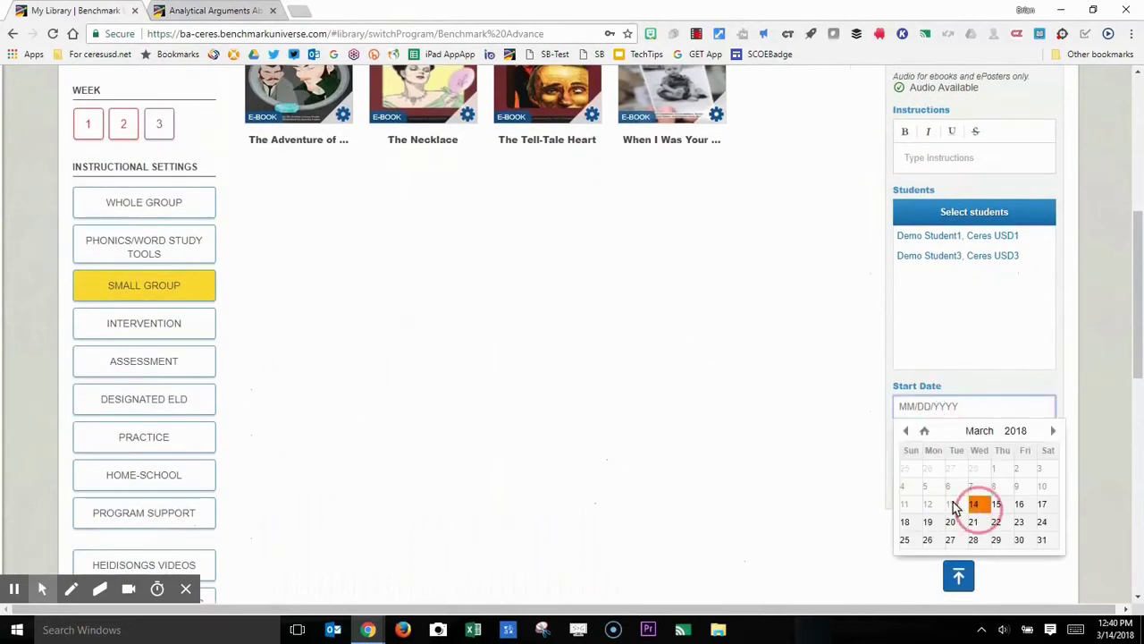
left_click(973, 503)
left_click(940, 450)
left_click(1019, 580)
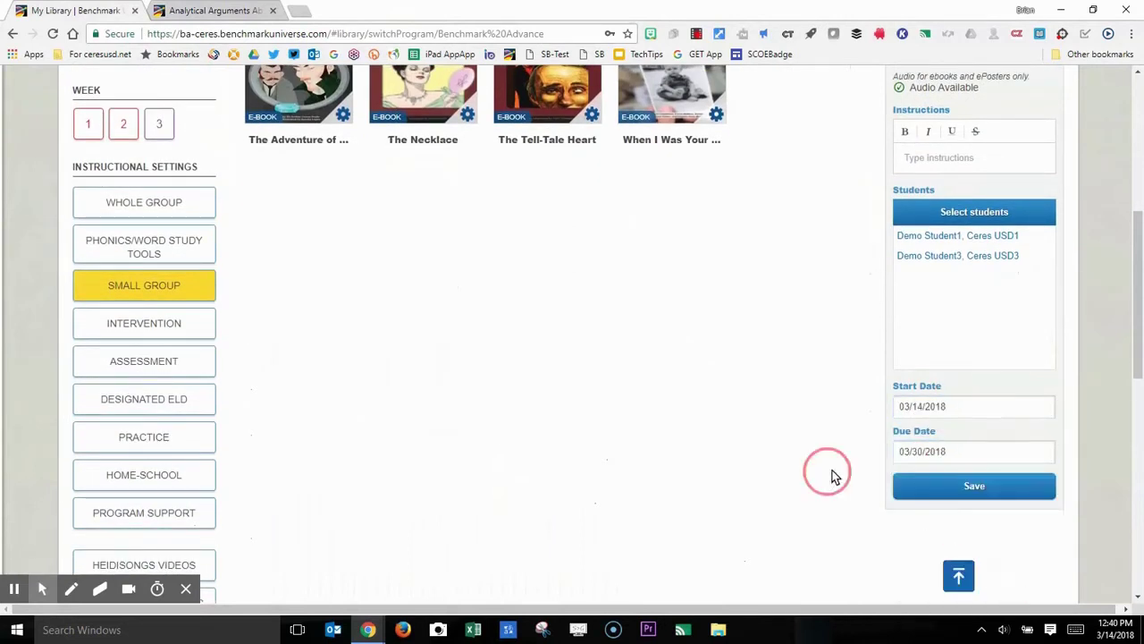
left_click(936, 486)
left_click(974, 492)
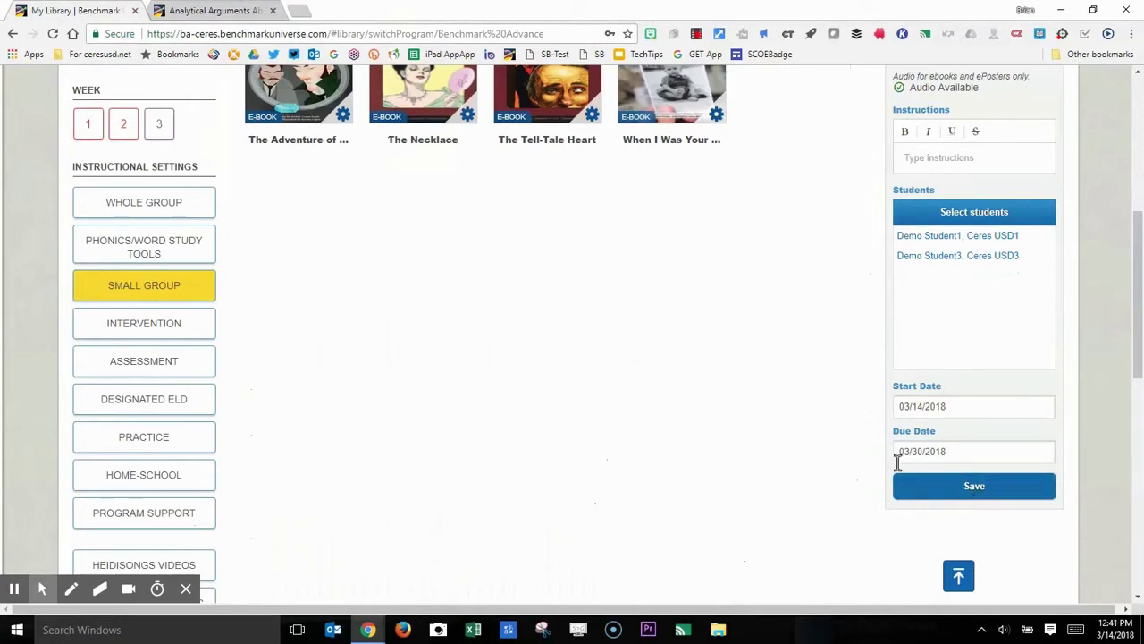
Name the assignment "034 Influential Speeches" and save it.
scroll(906, 336, "up", 4)
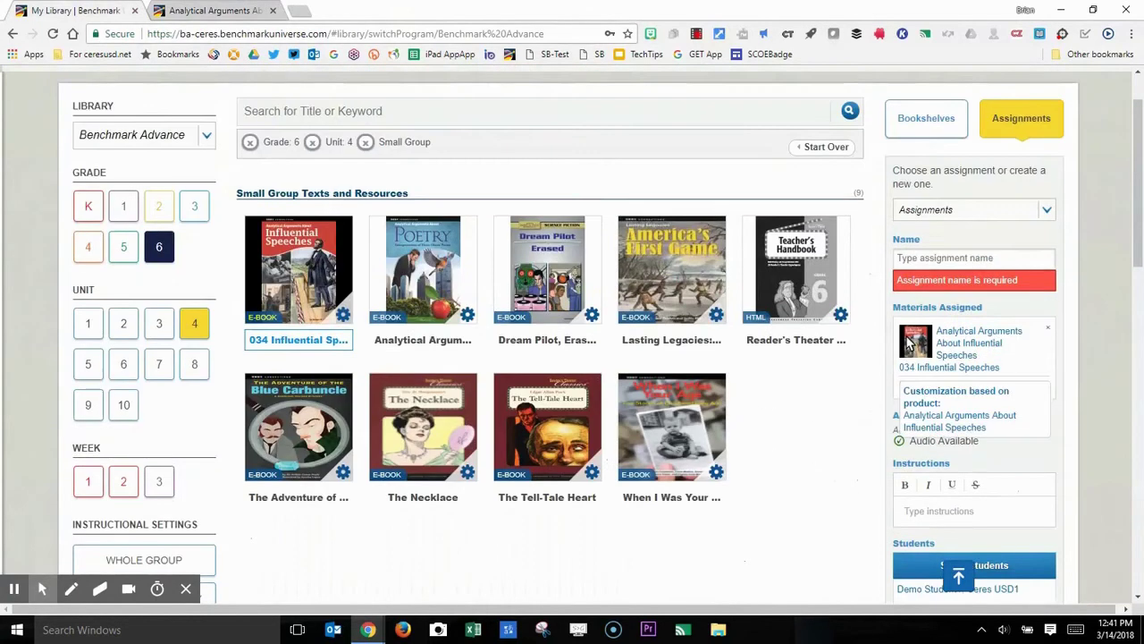
left_click(940, 258)
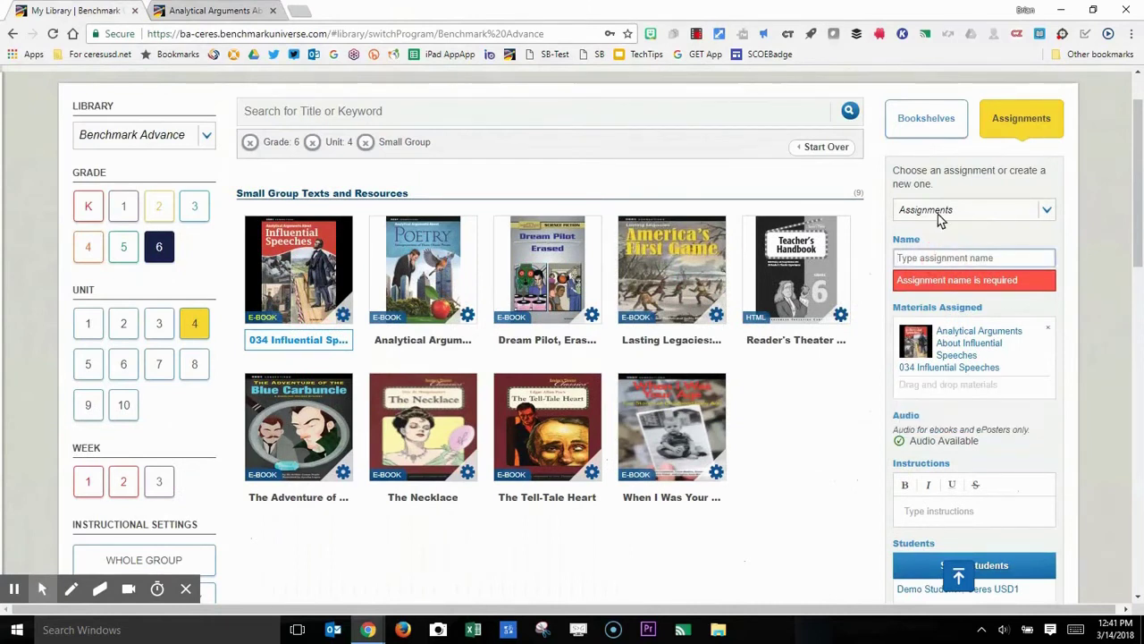
type("034 Influential Speeches")
left_click(878, 336)
scroll(882, 356, "down", 4)
left_click(964, 472)
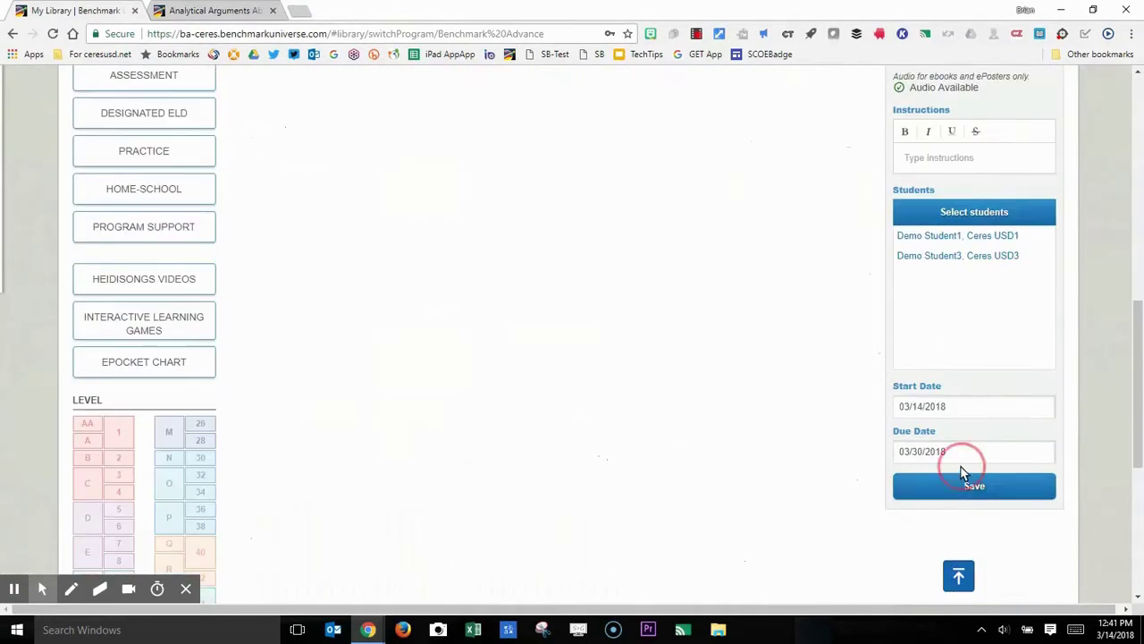
scroll(886, 266, "up", 8)
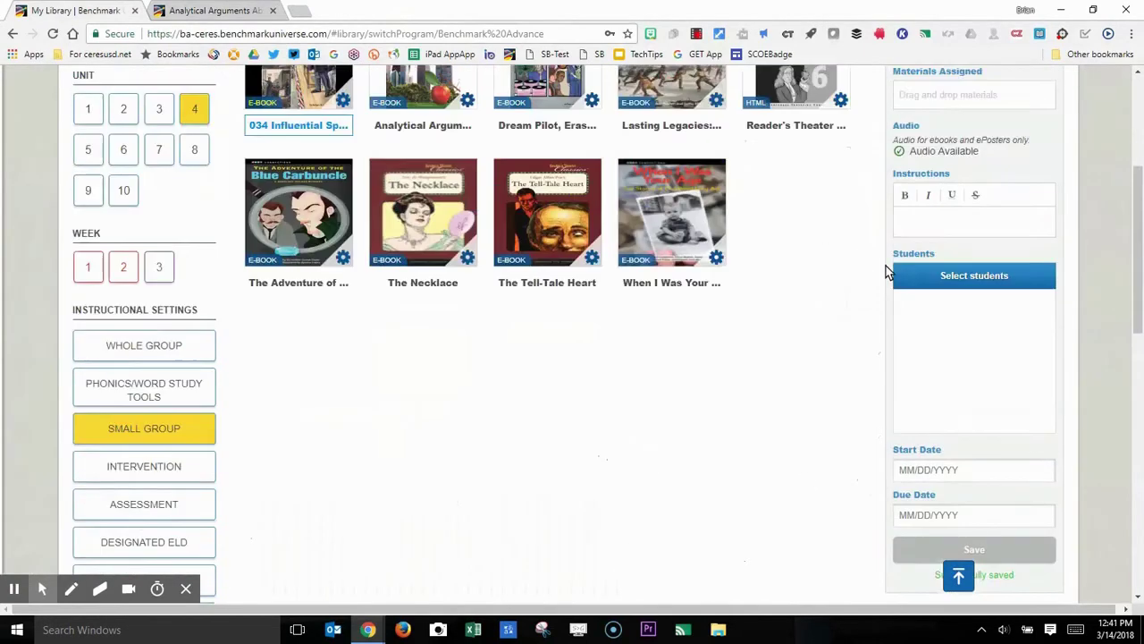
scroll(886, 265, "down", 5)
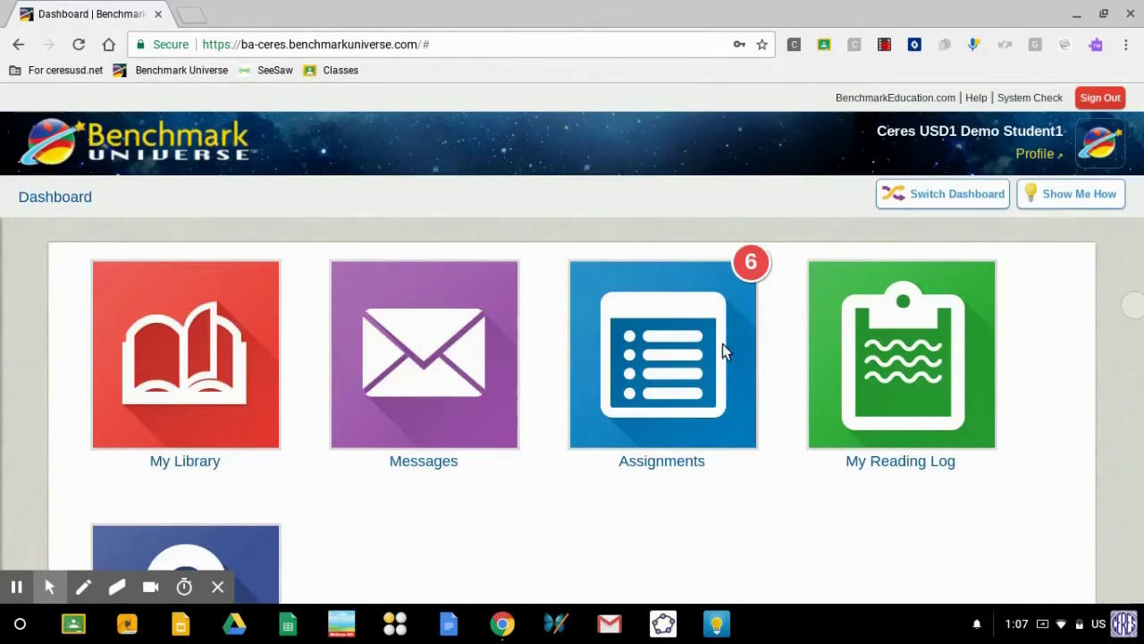
From the student's dashboard, open the 034 Influential Speeches assignment's e-book for reading and writing and go to pages 2 and 3.
left_click(675, 348)
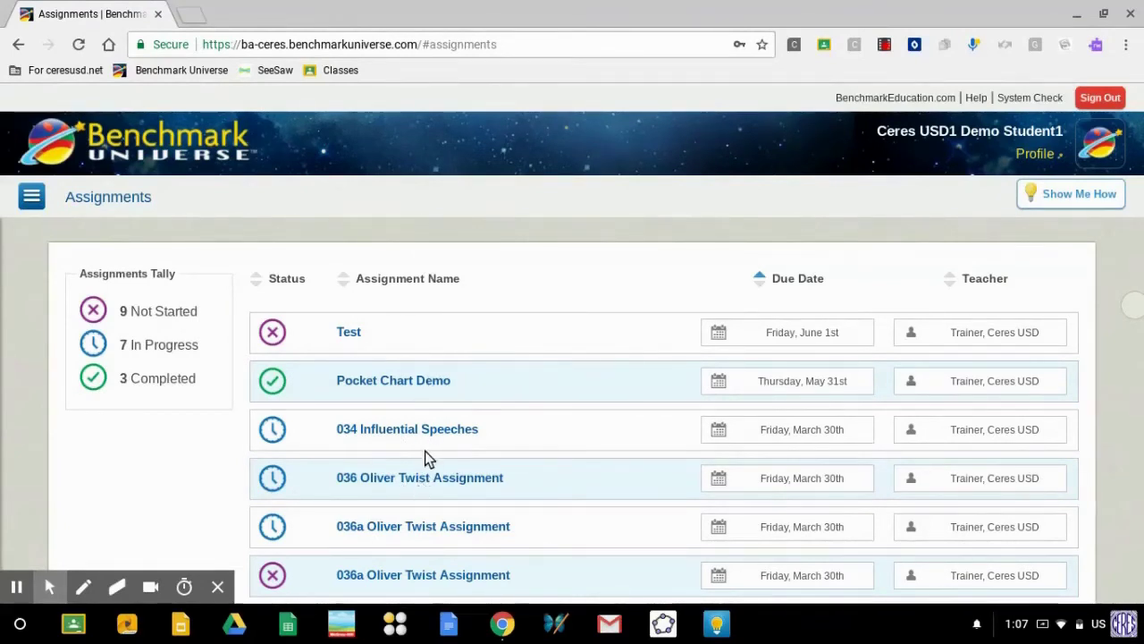
left_click(372, 431)
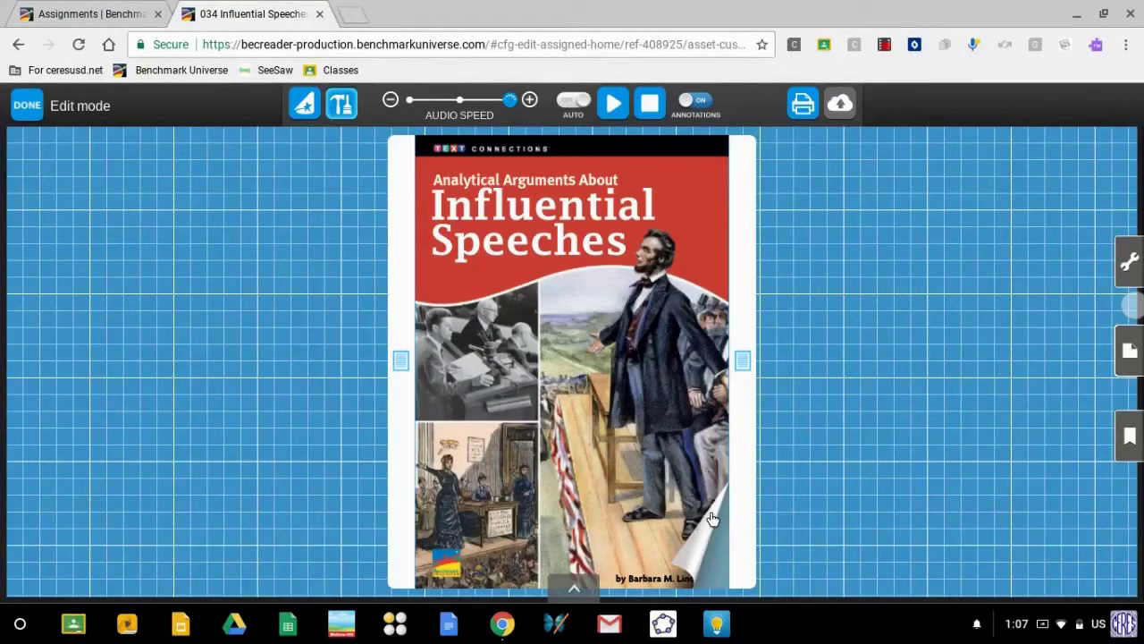
left_click(719, 563)
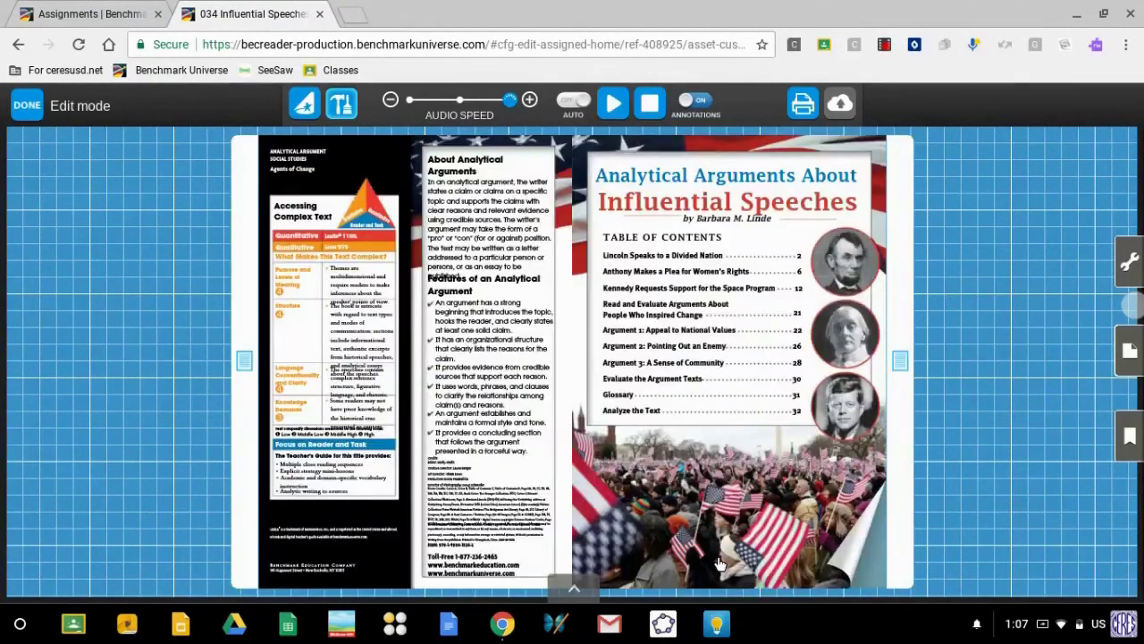
left_click(872, 555)
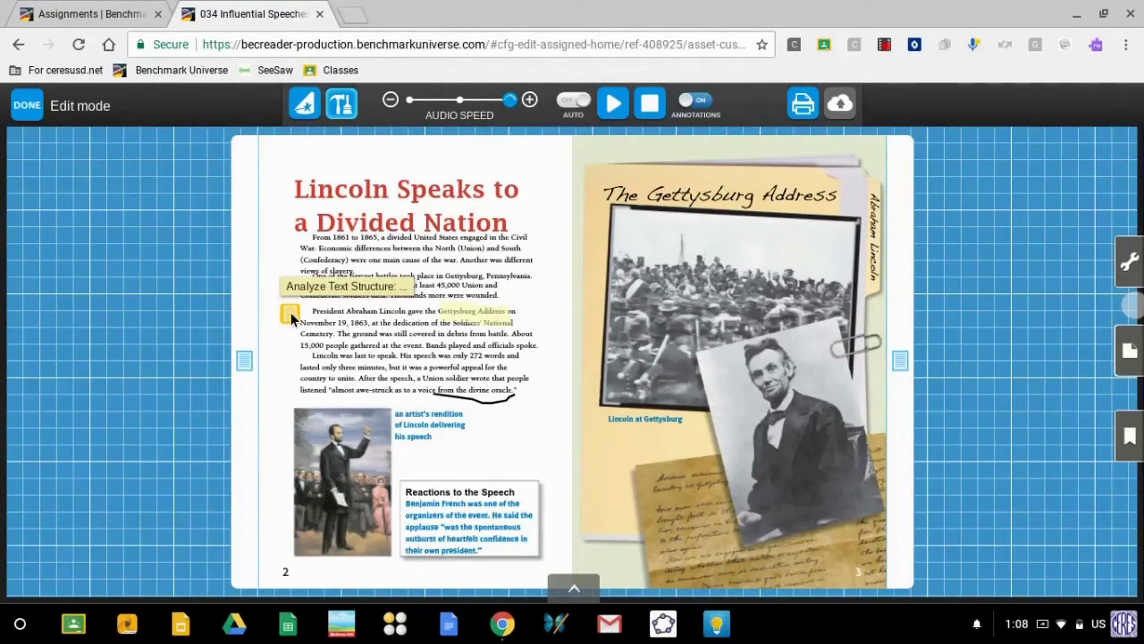
Read the teacher's Analyze Text Structure question in the yellow note beside the third paragraph on page 2.
left_click(290, 315)
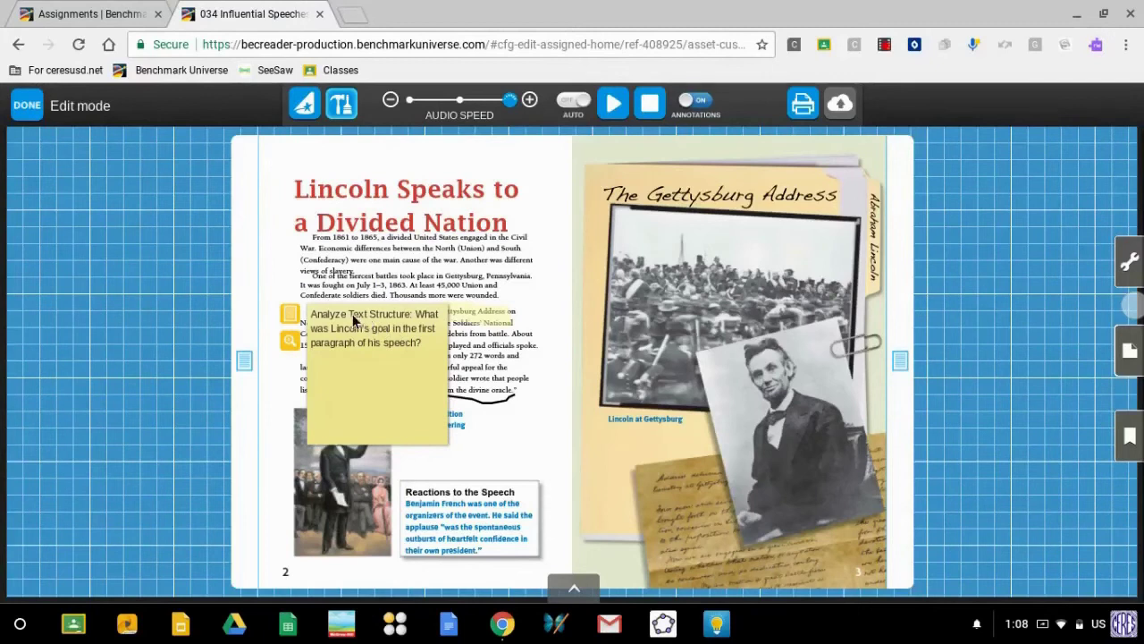
left_click(295, 363)
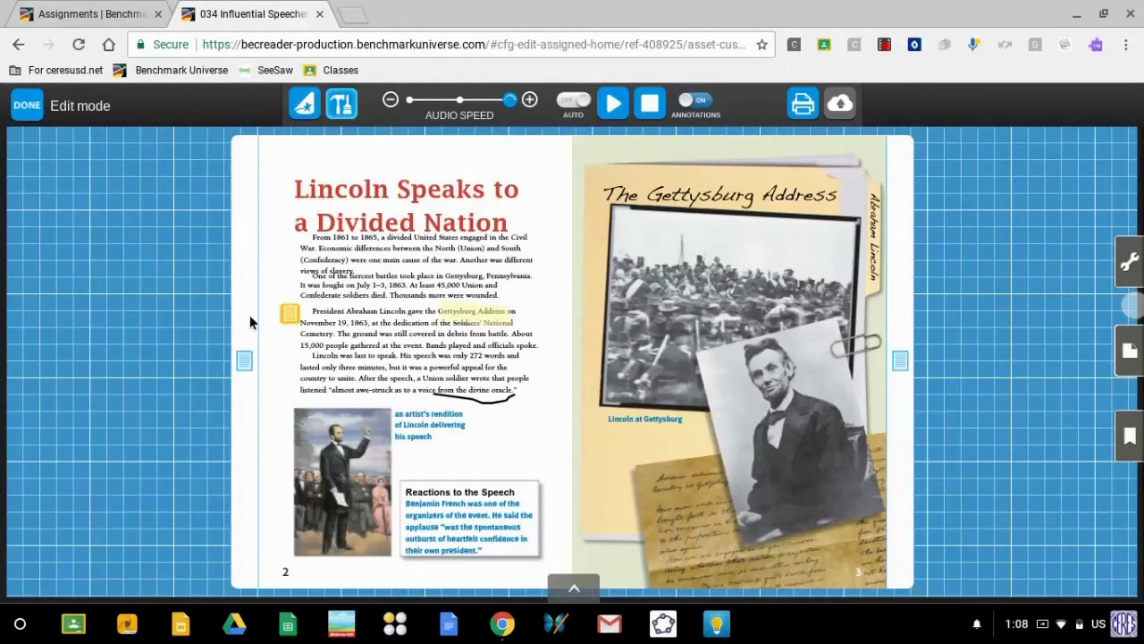
left_click(290, 313)
left_click(359, 367)
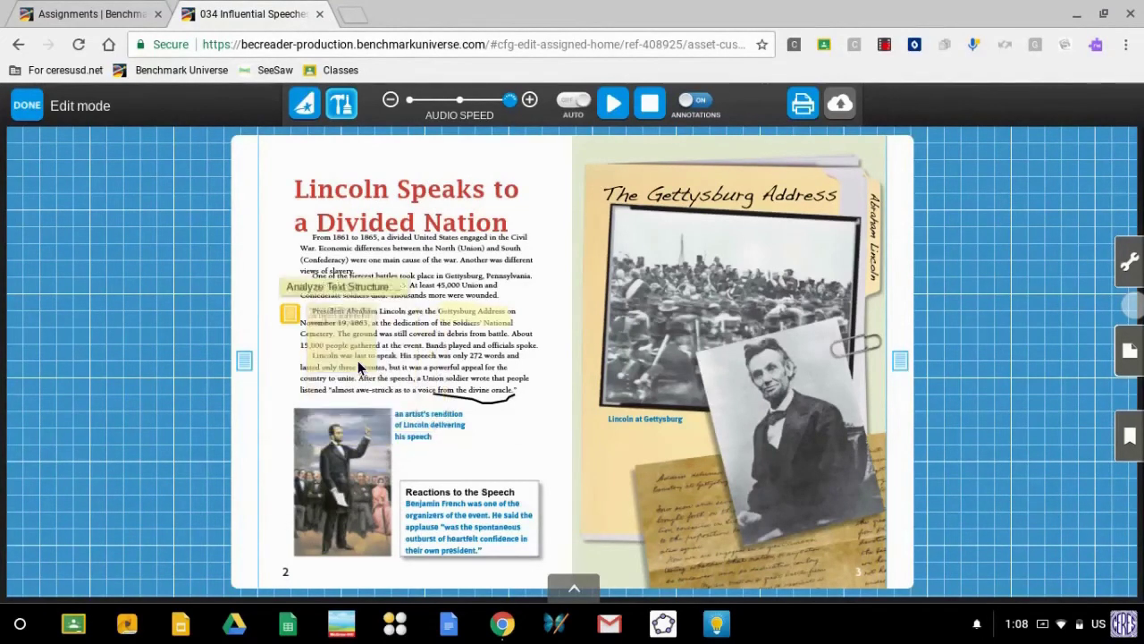
Add a yellow note reading "My answer here." beside the fourth paragraph on page 2 and save the e-book.
left_click(1128, 268)
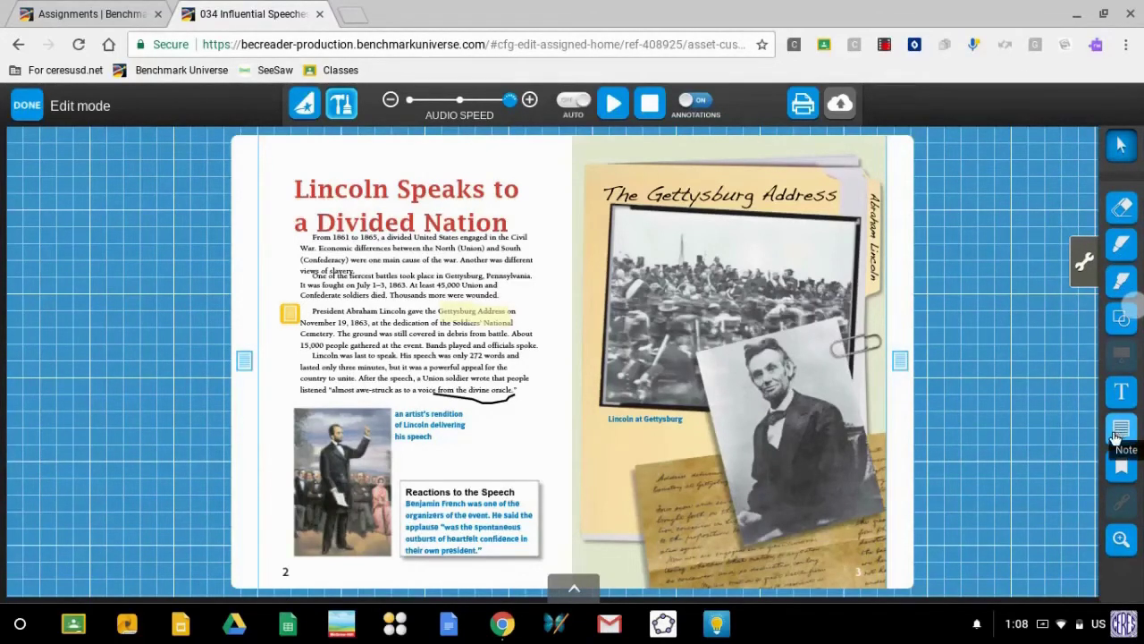
left_click(1120, 435)
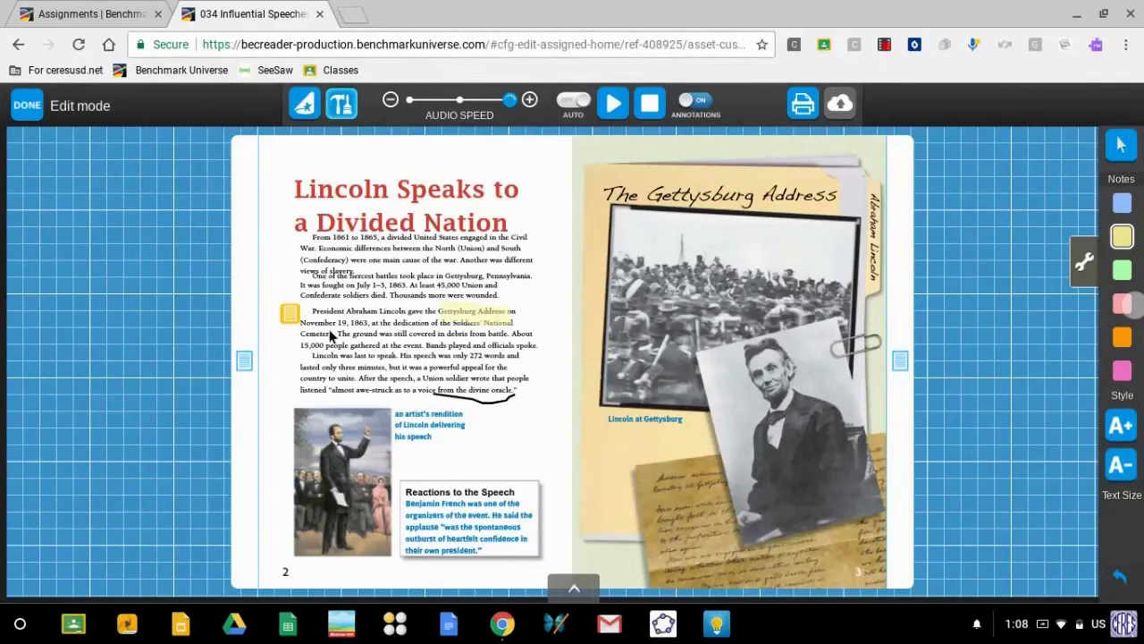
left_click(282, 359)
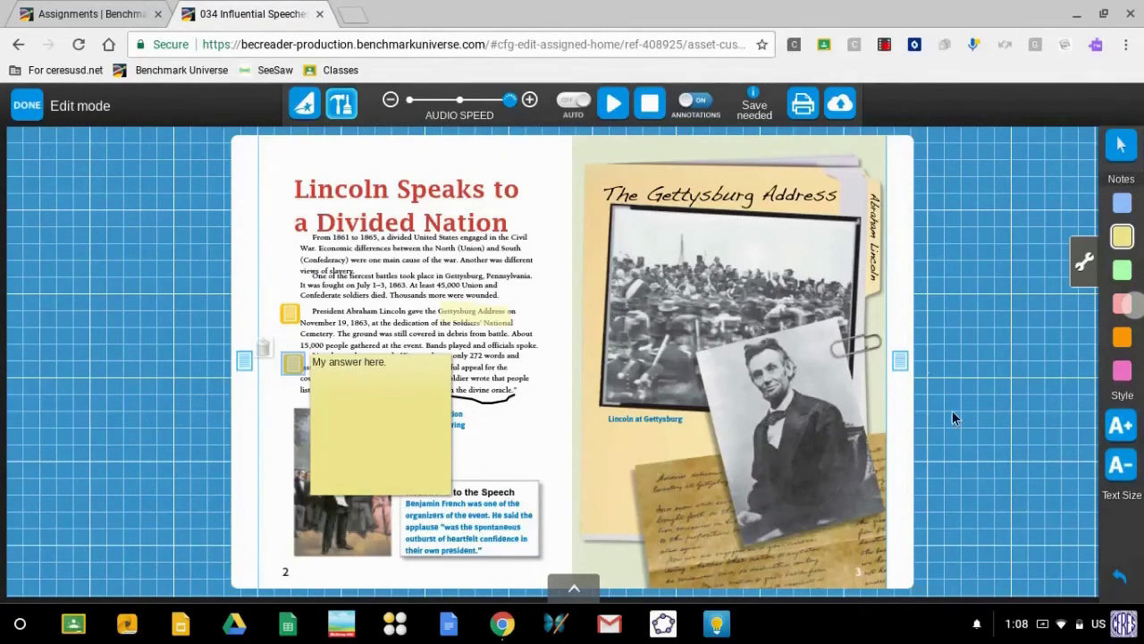
left_click(902, 536)
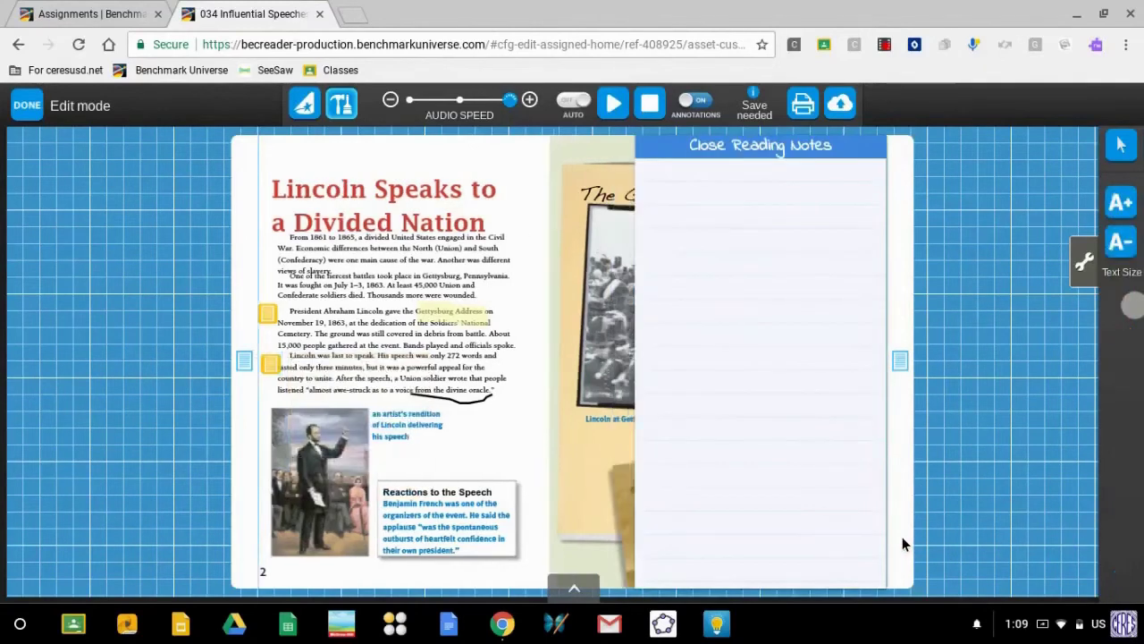
left_click(900, 360)
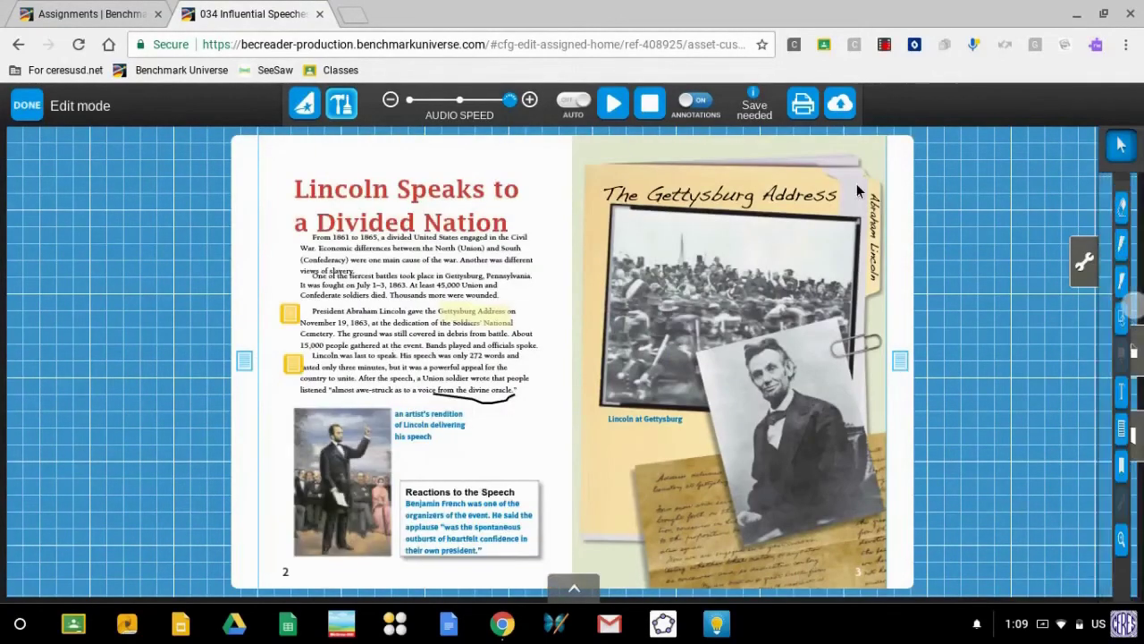
left_click(843, 107)
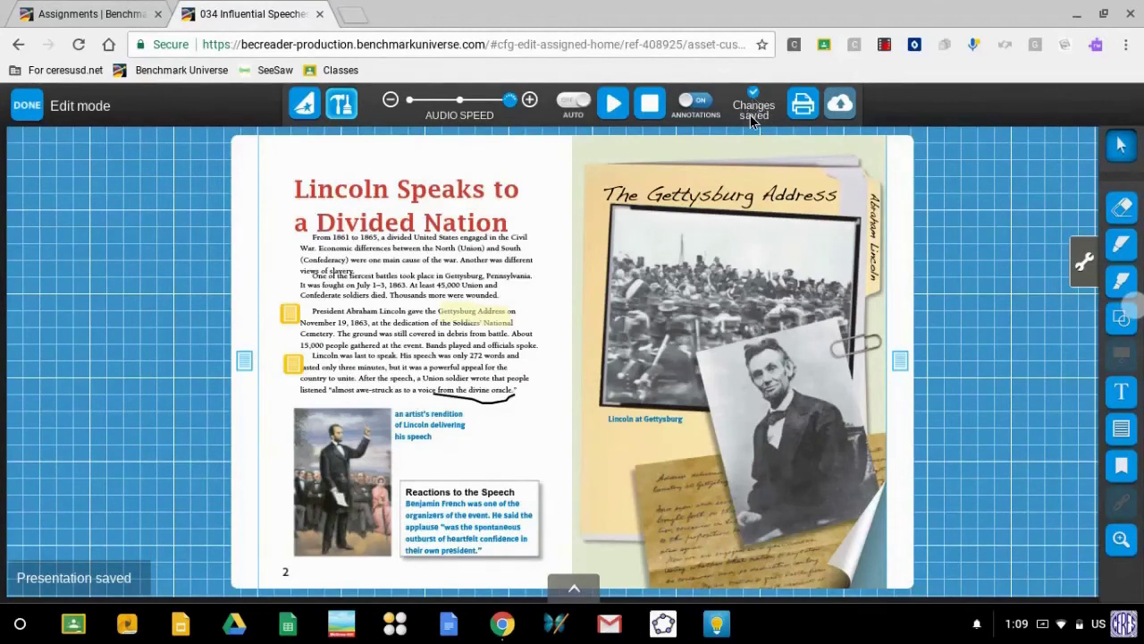
Go to pages 4 and 5 and read the question in the green note beside the Gettysburg Address text.
left_click(869, 541)
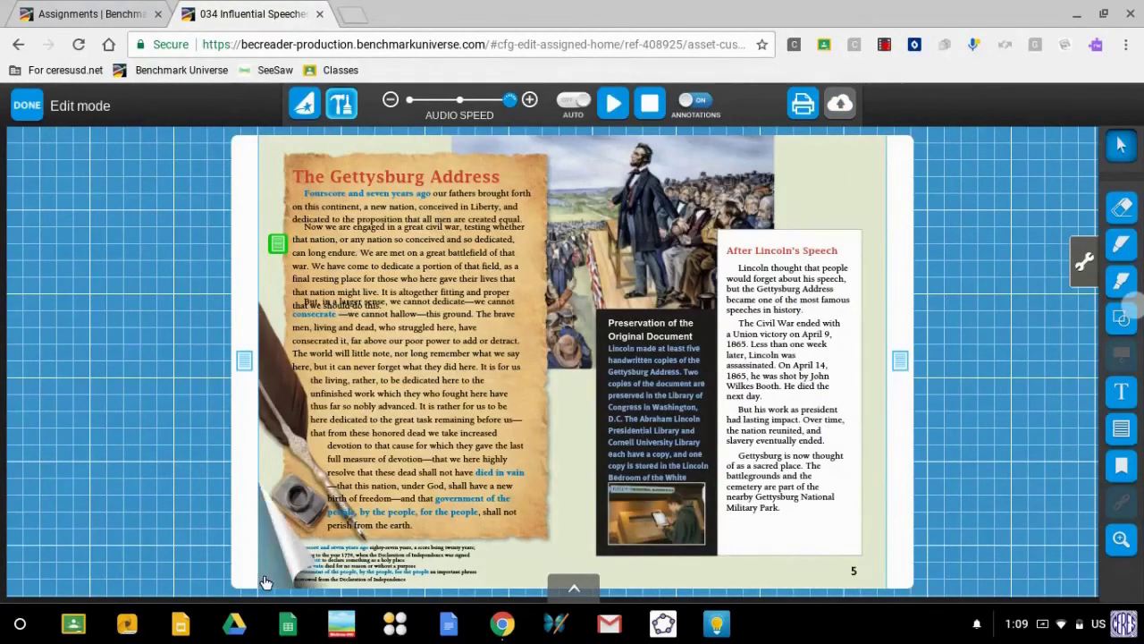
left_click(268, 572)
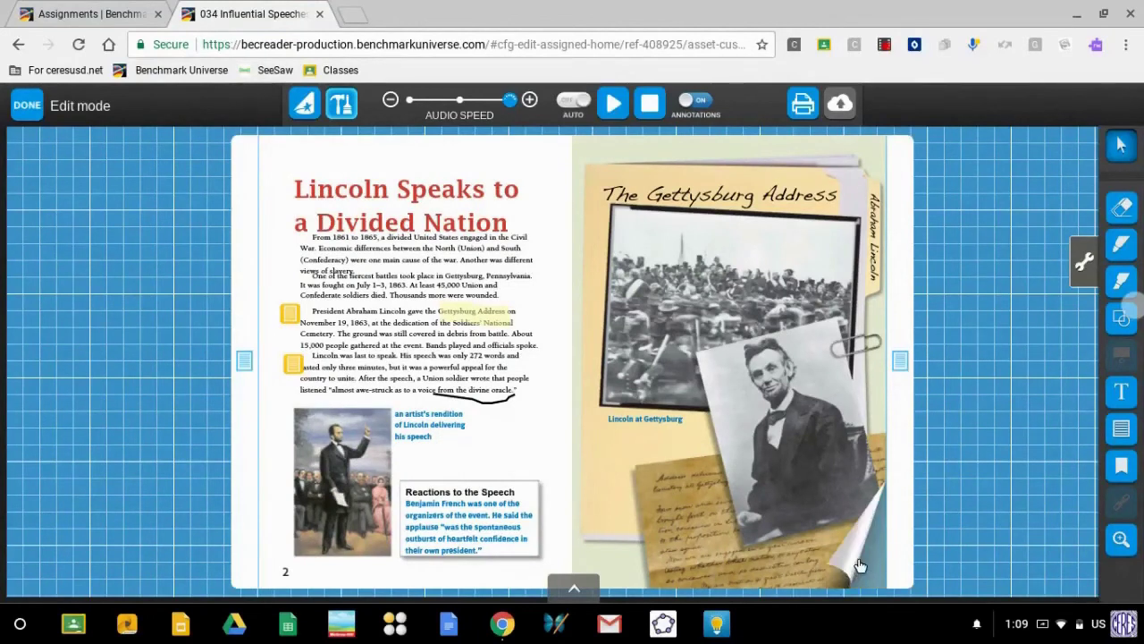
left_click(860, 566)
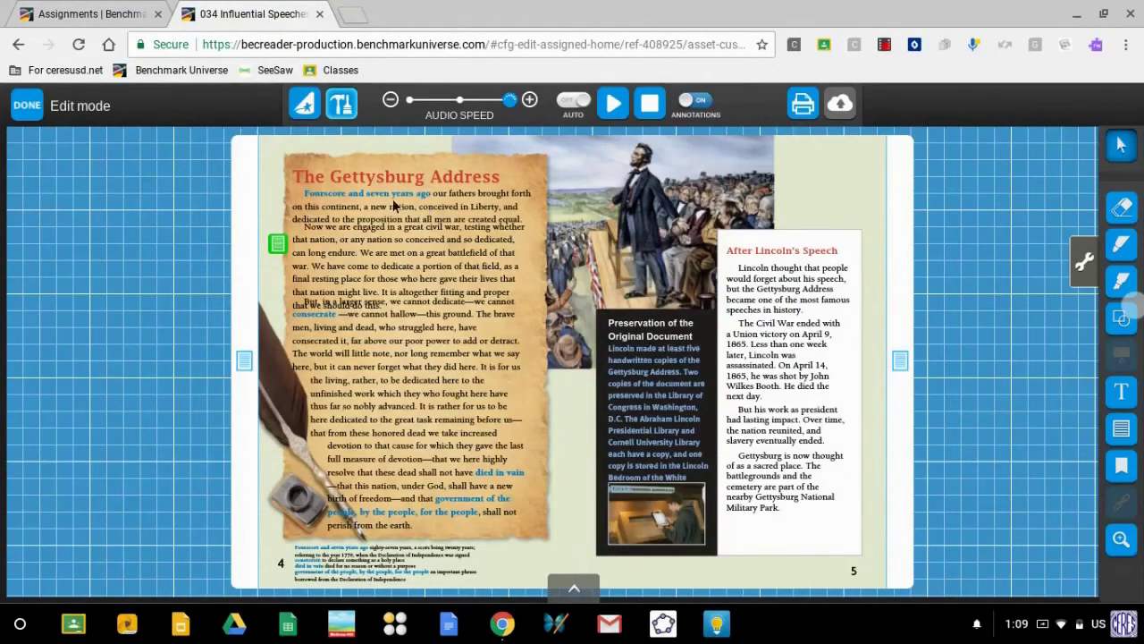
left_click(278, 245)
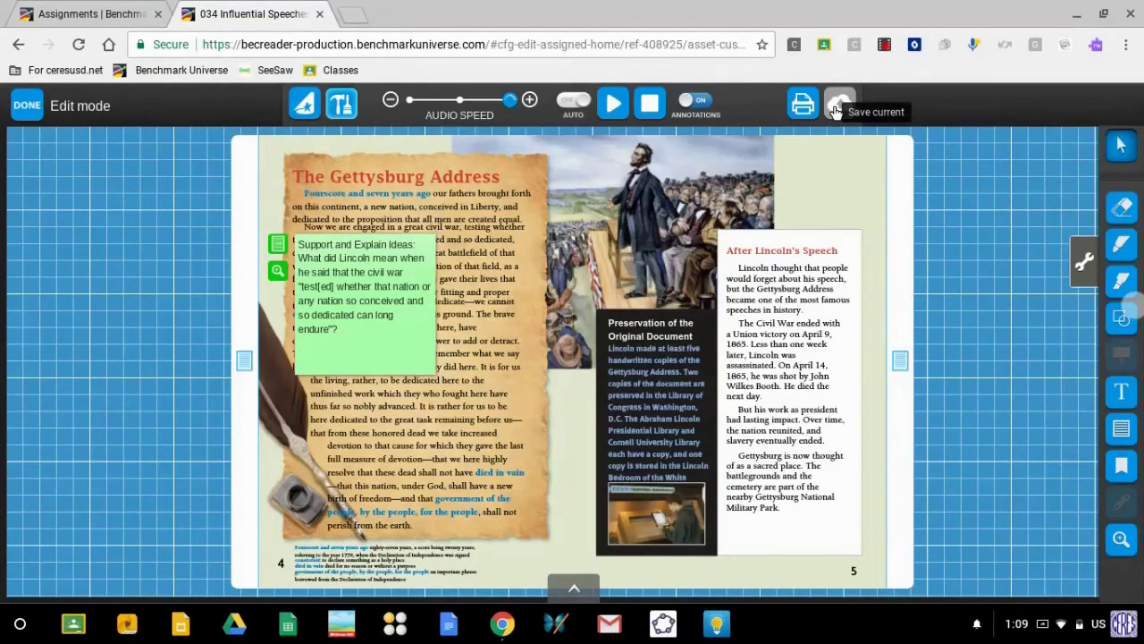
Save and leave the e-book, and mark it as done in the 034 Influential Speeches assignment.
left_click(836, 110)
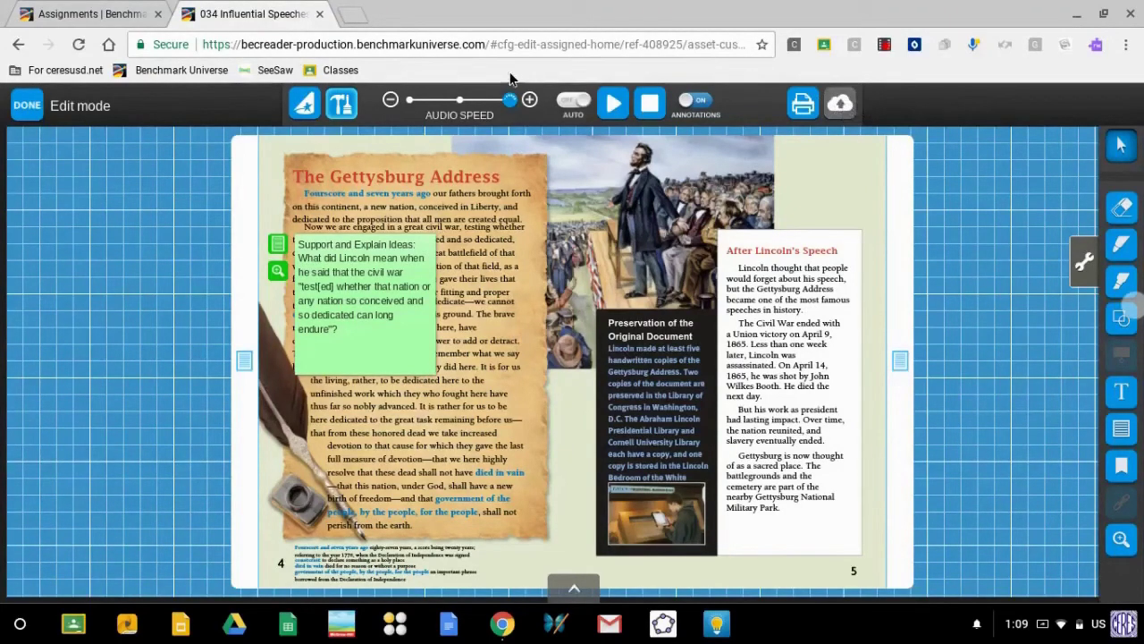
left_click(26, 106)
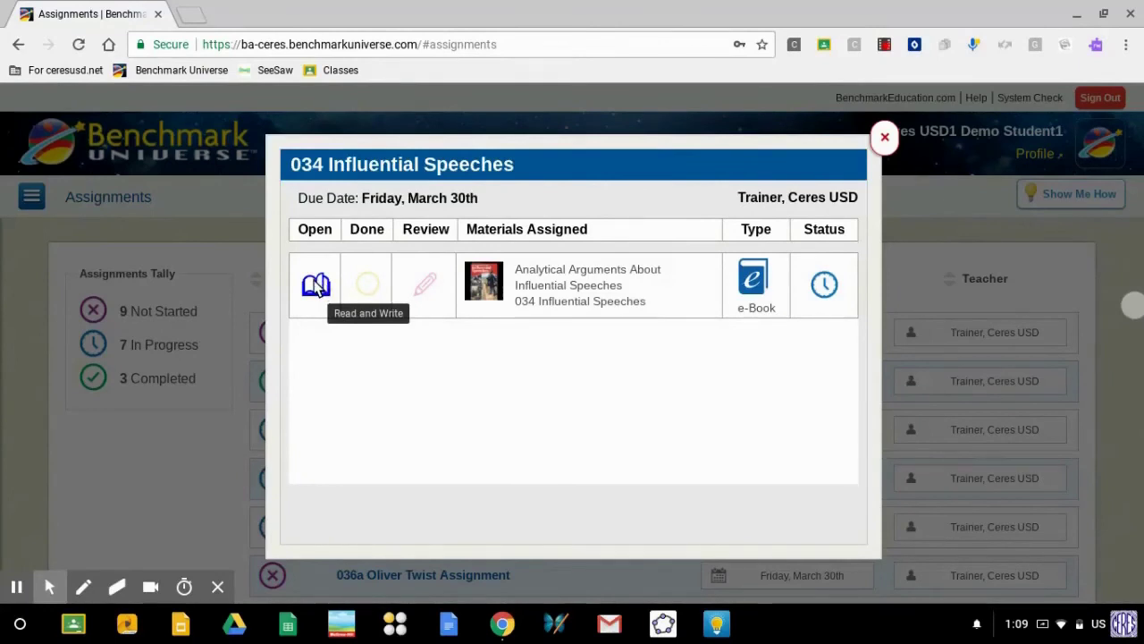
left_click(372, 293)
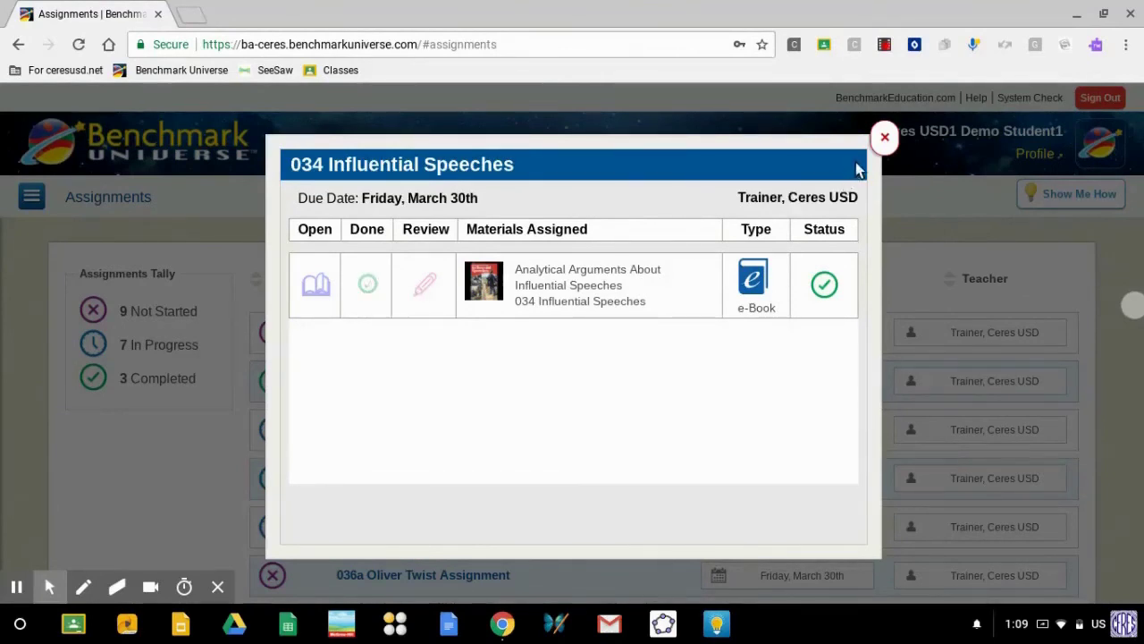
left_click(884, 139)
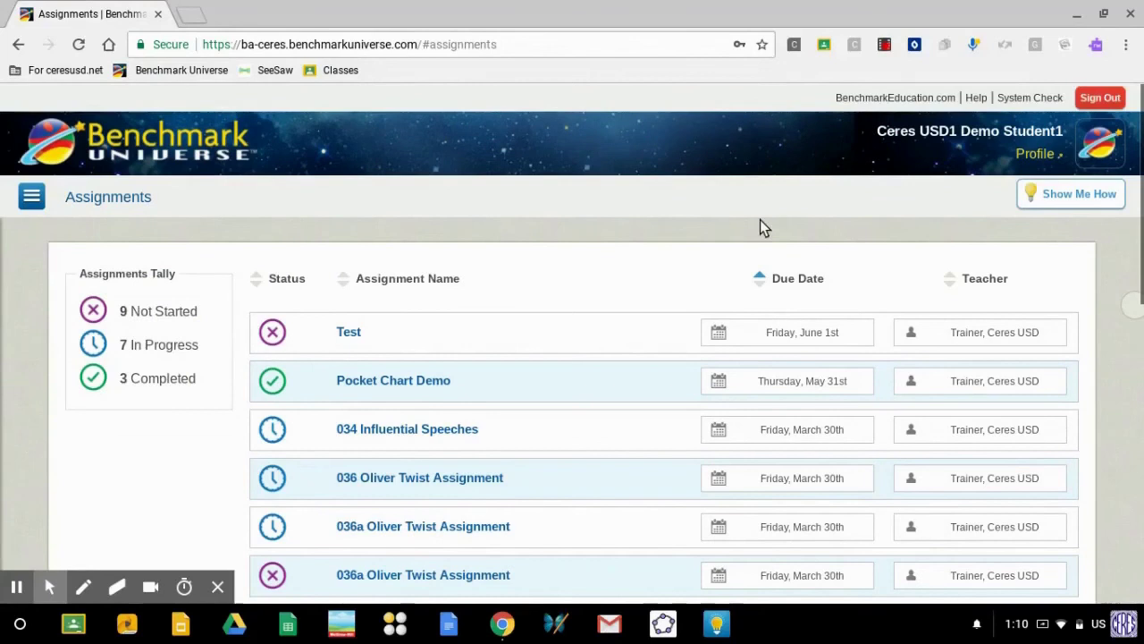